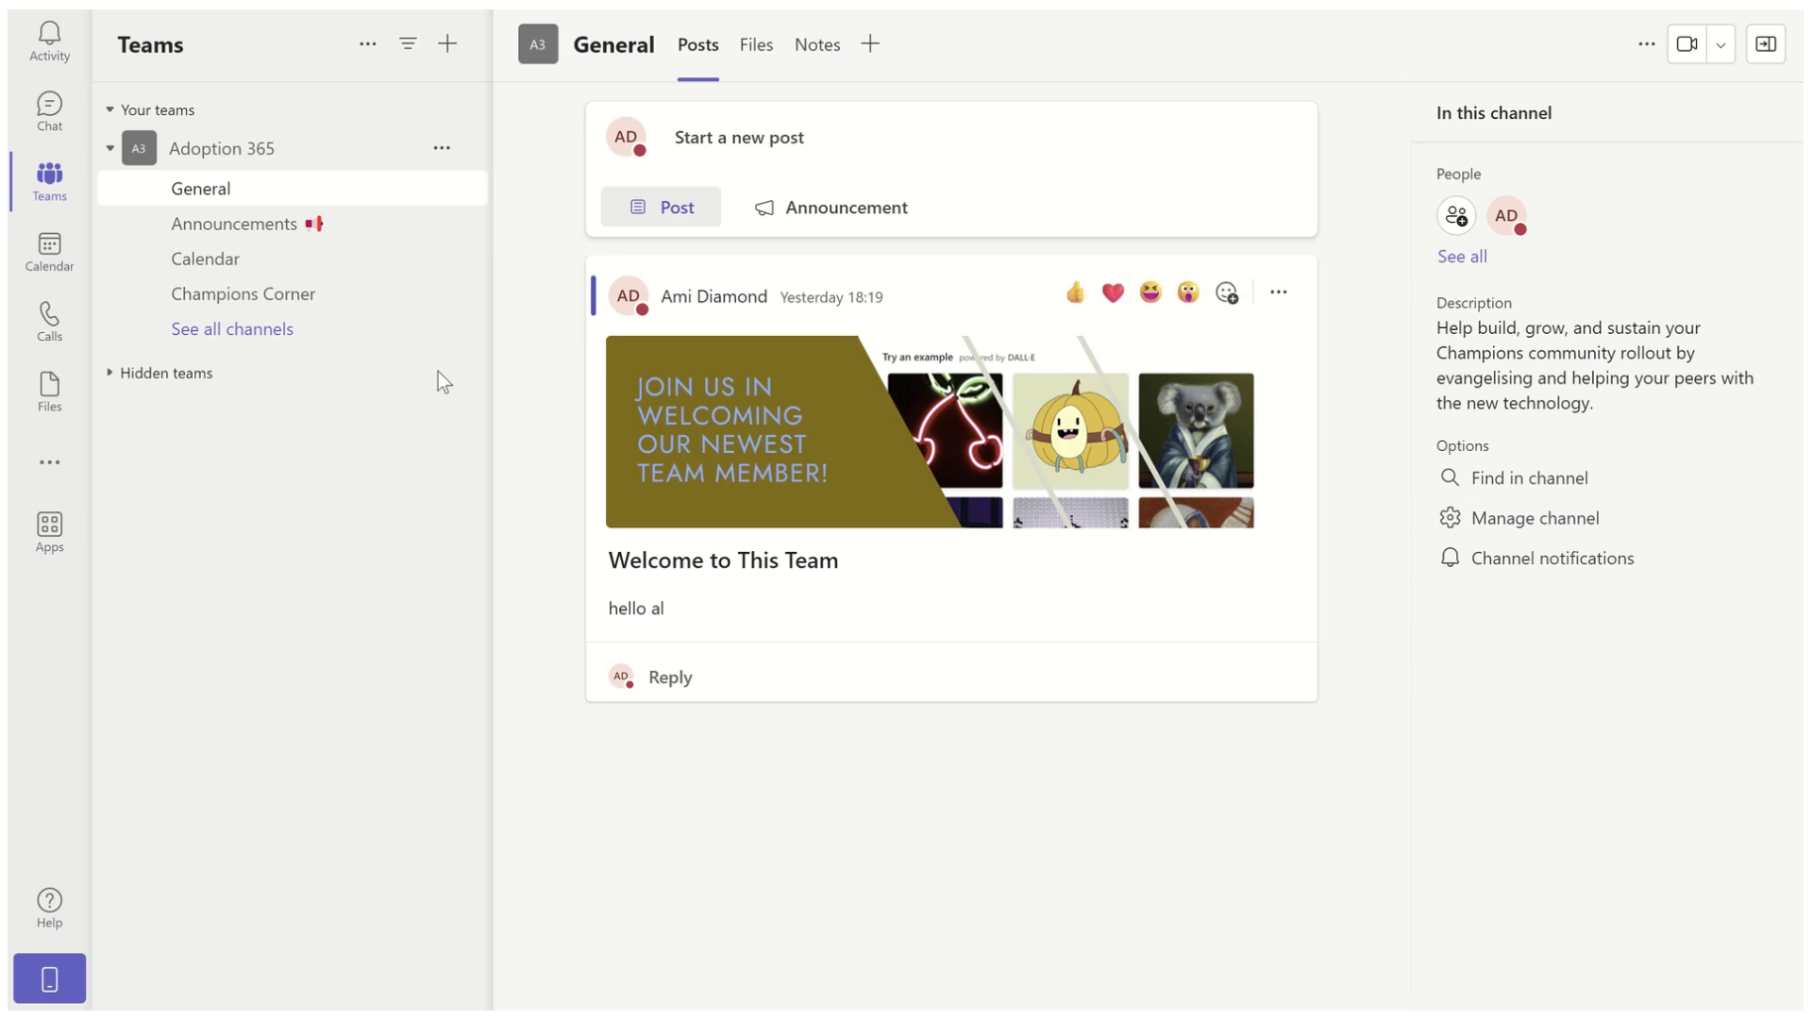
Launch the Avatars app from the added-apps flyout in the left rail.
click(51, 461)
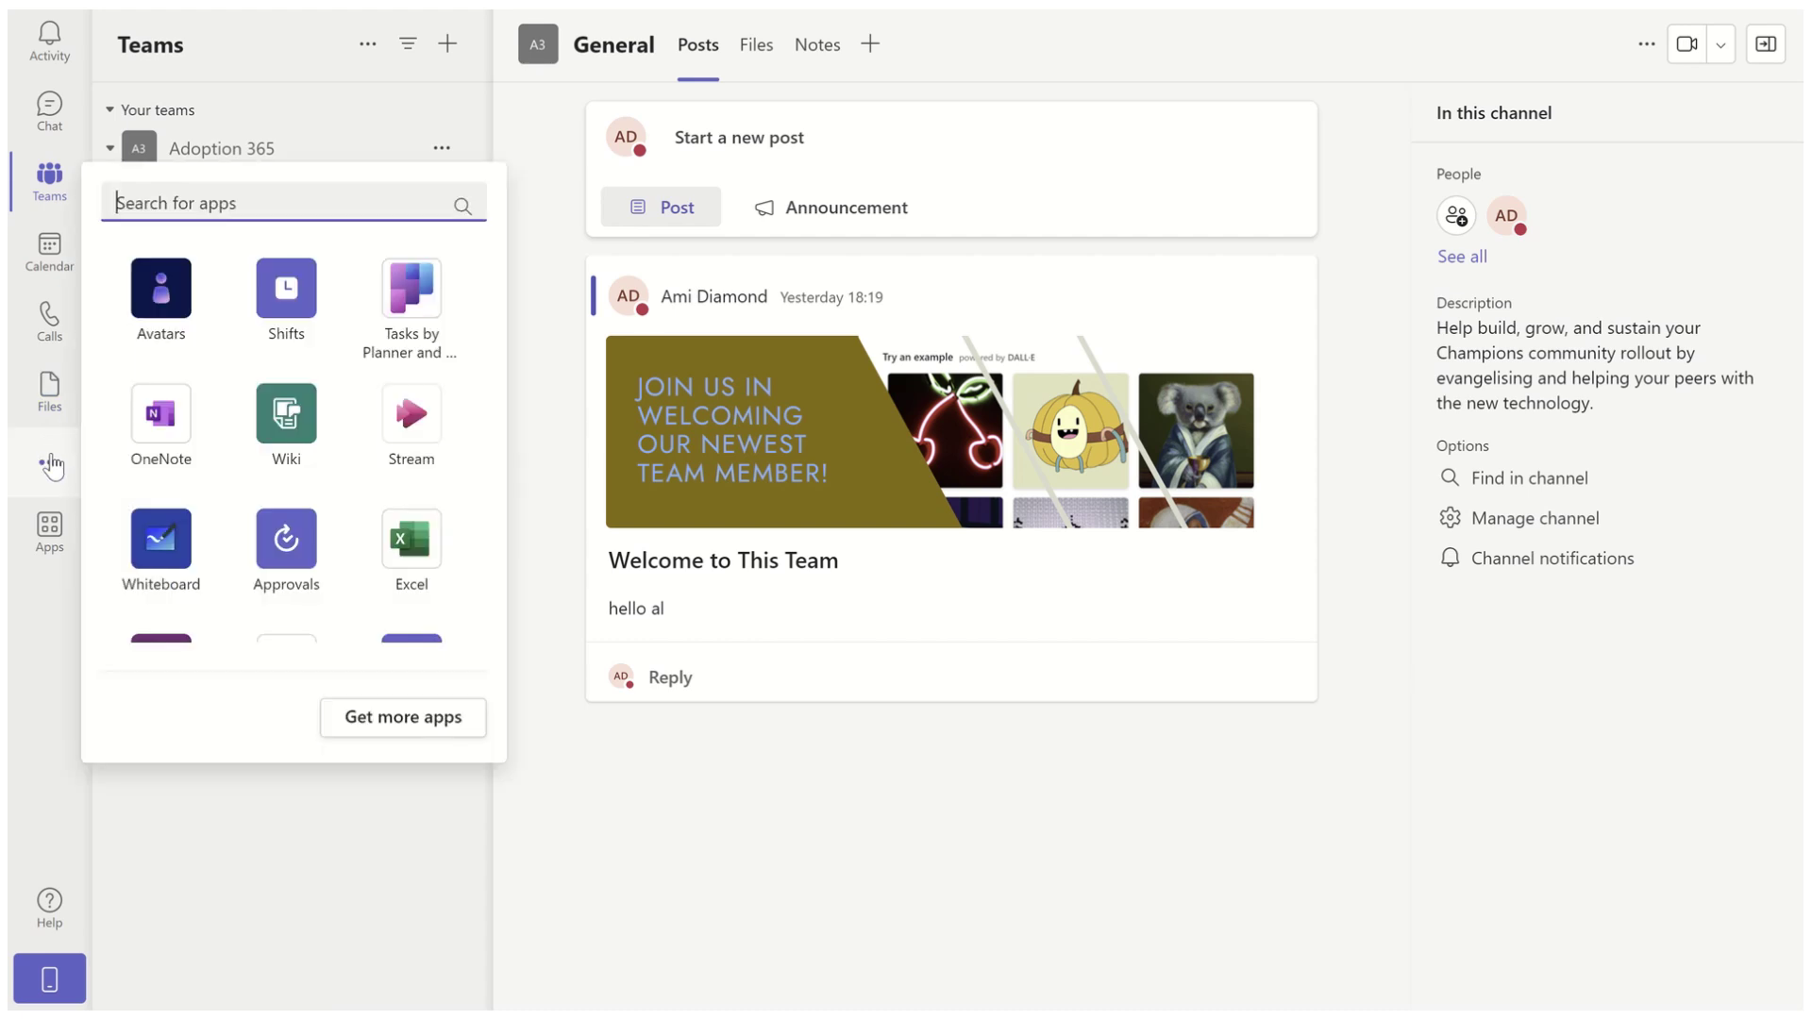
click(155, 319)
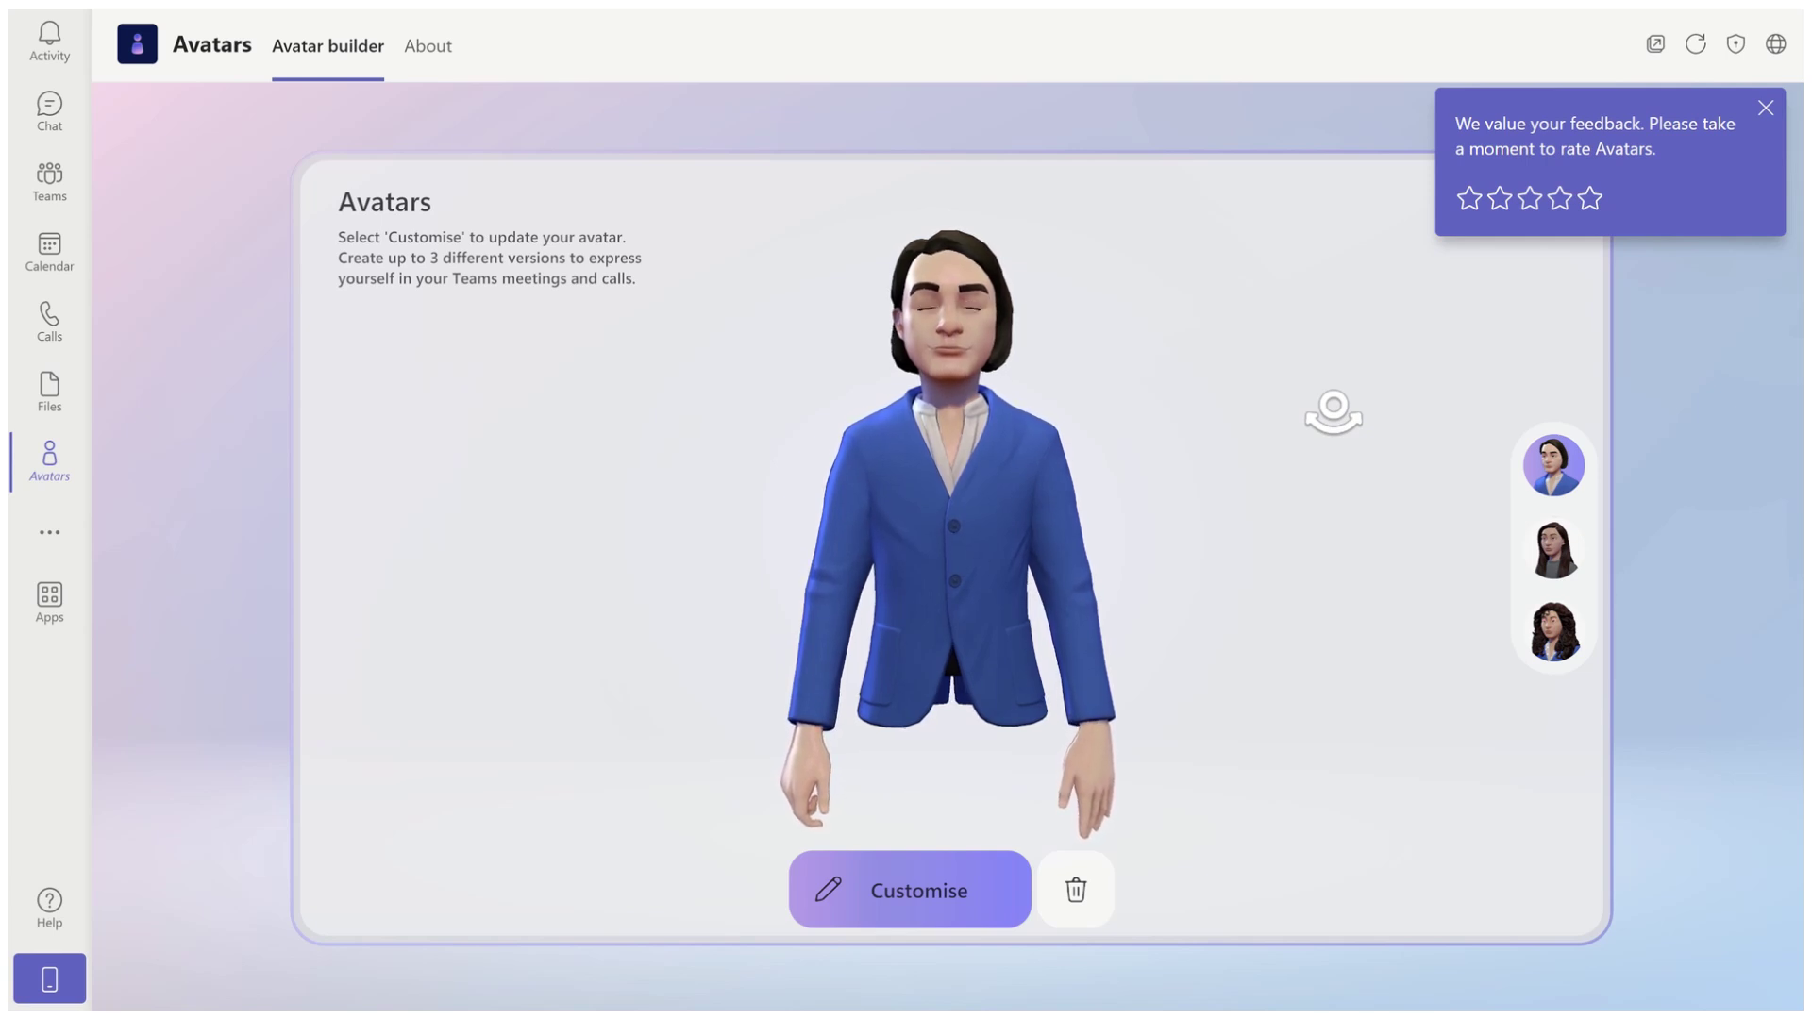
Delete the second saved avatar and the blue-blazer avatar, keeping only the curly-haired one.
click(1553, 552)
click(1090, 892)
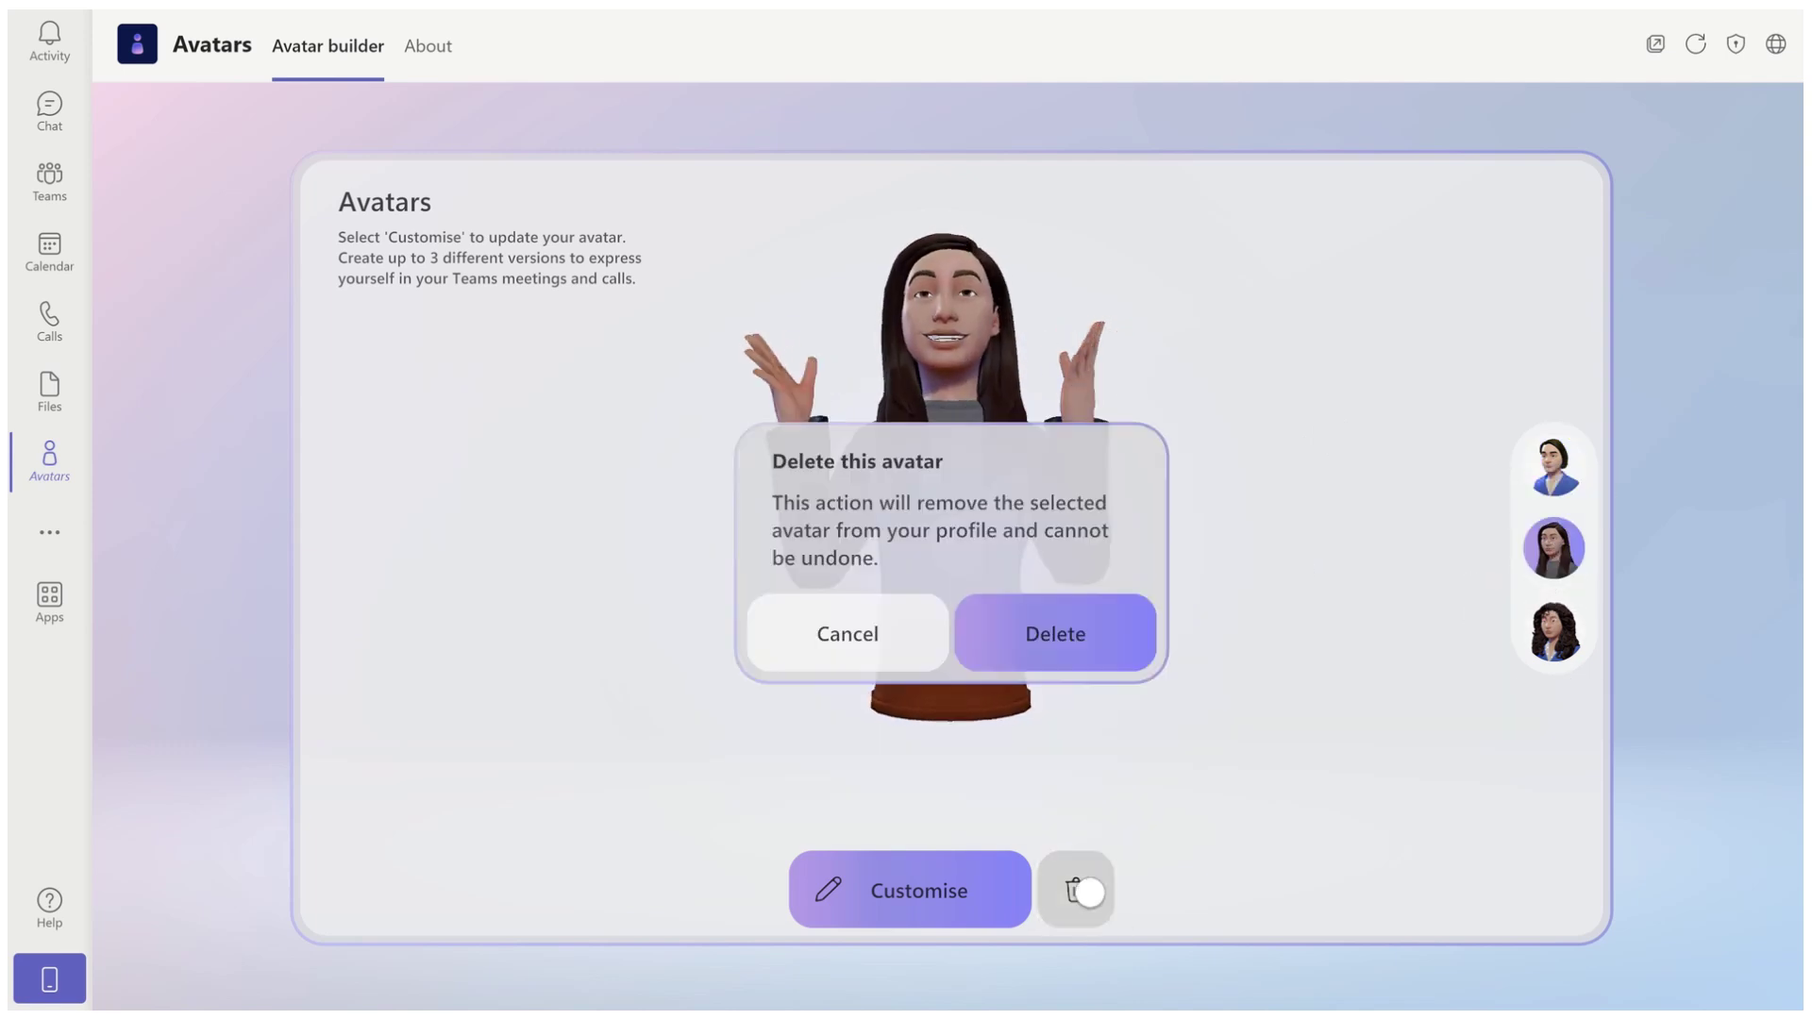
click(1067, 651)
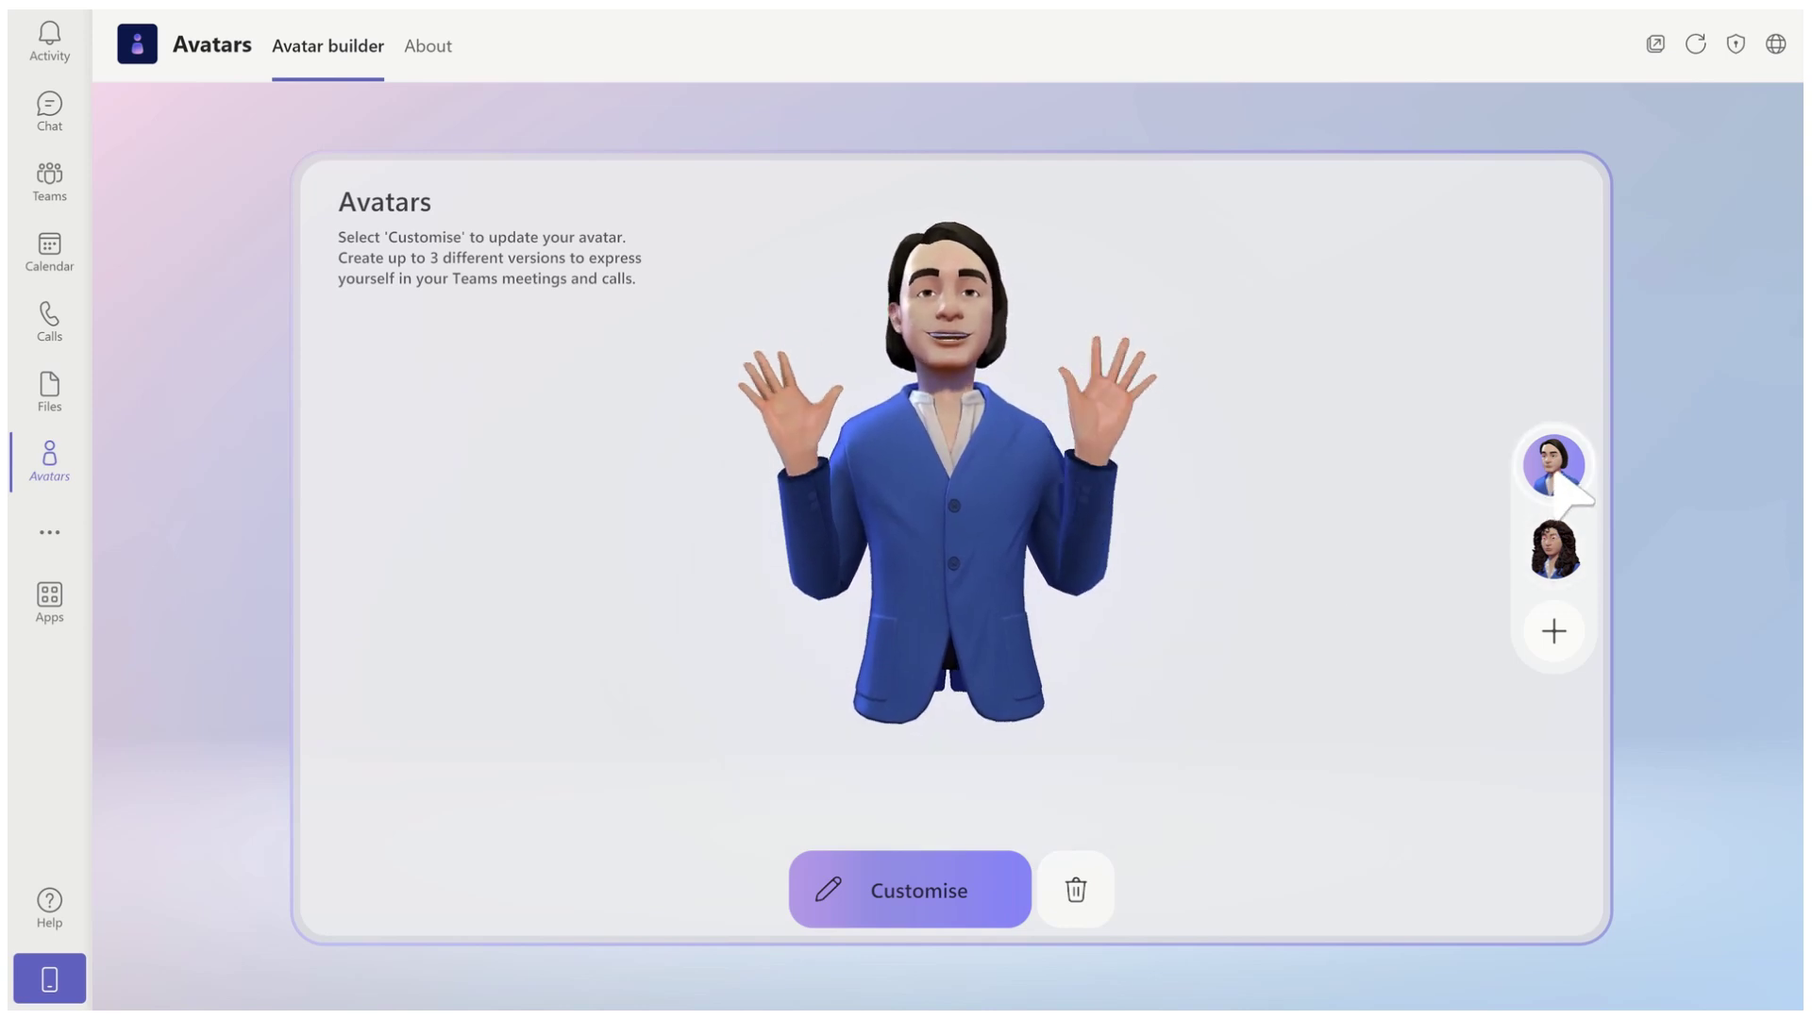
click(1085, 897)
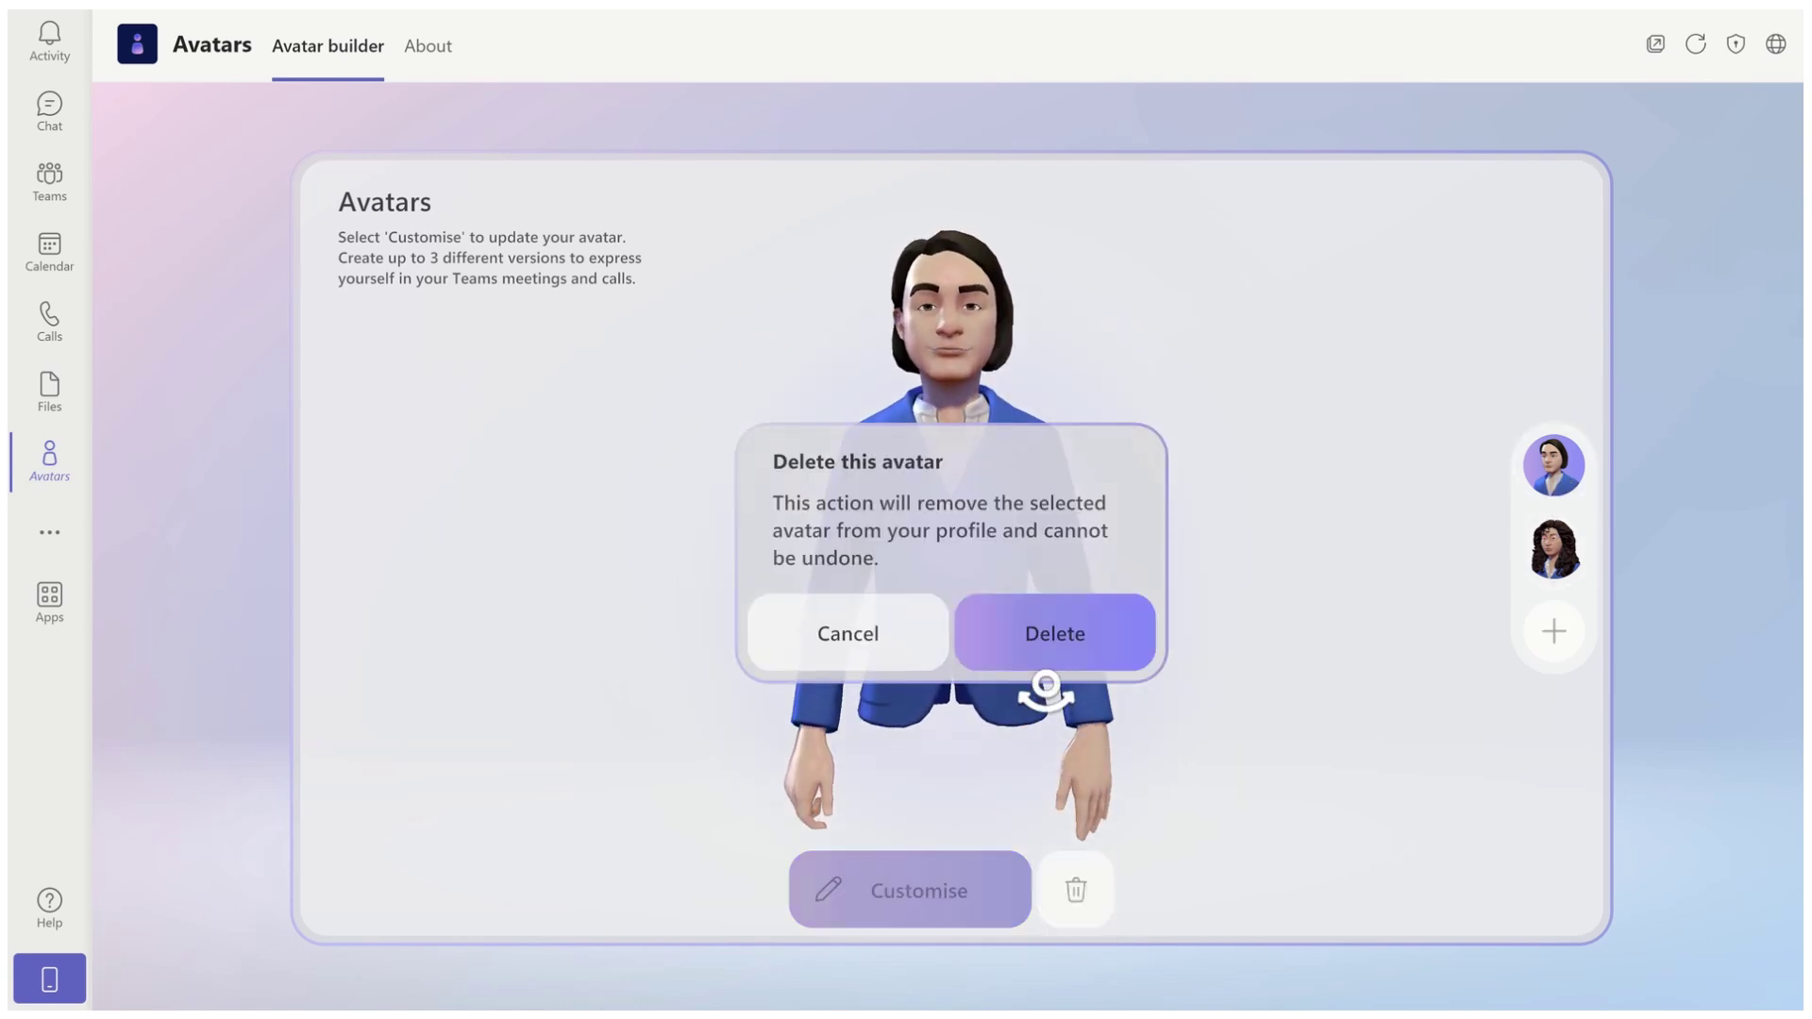
click(1048, 651)
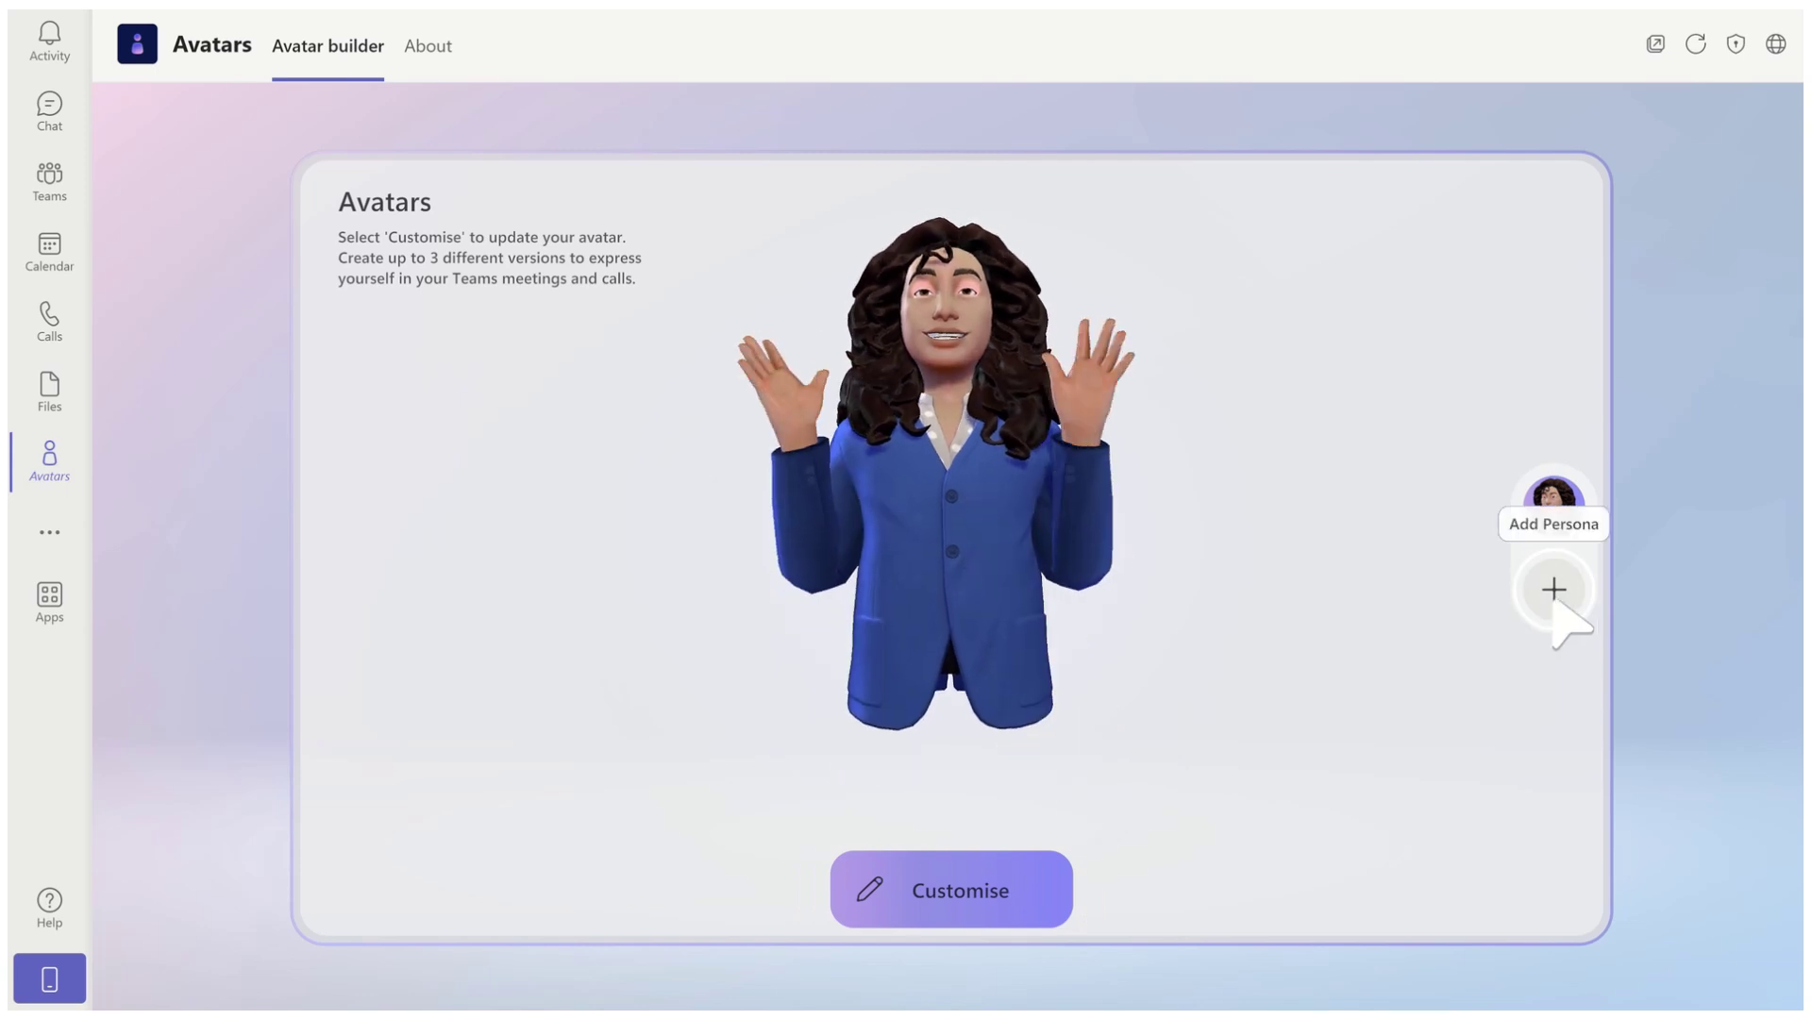
click(1555, 604)
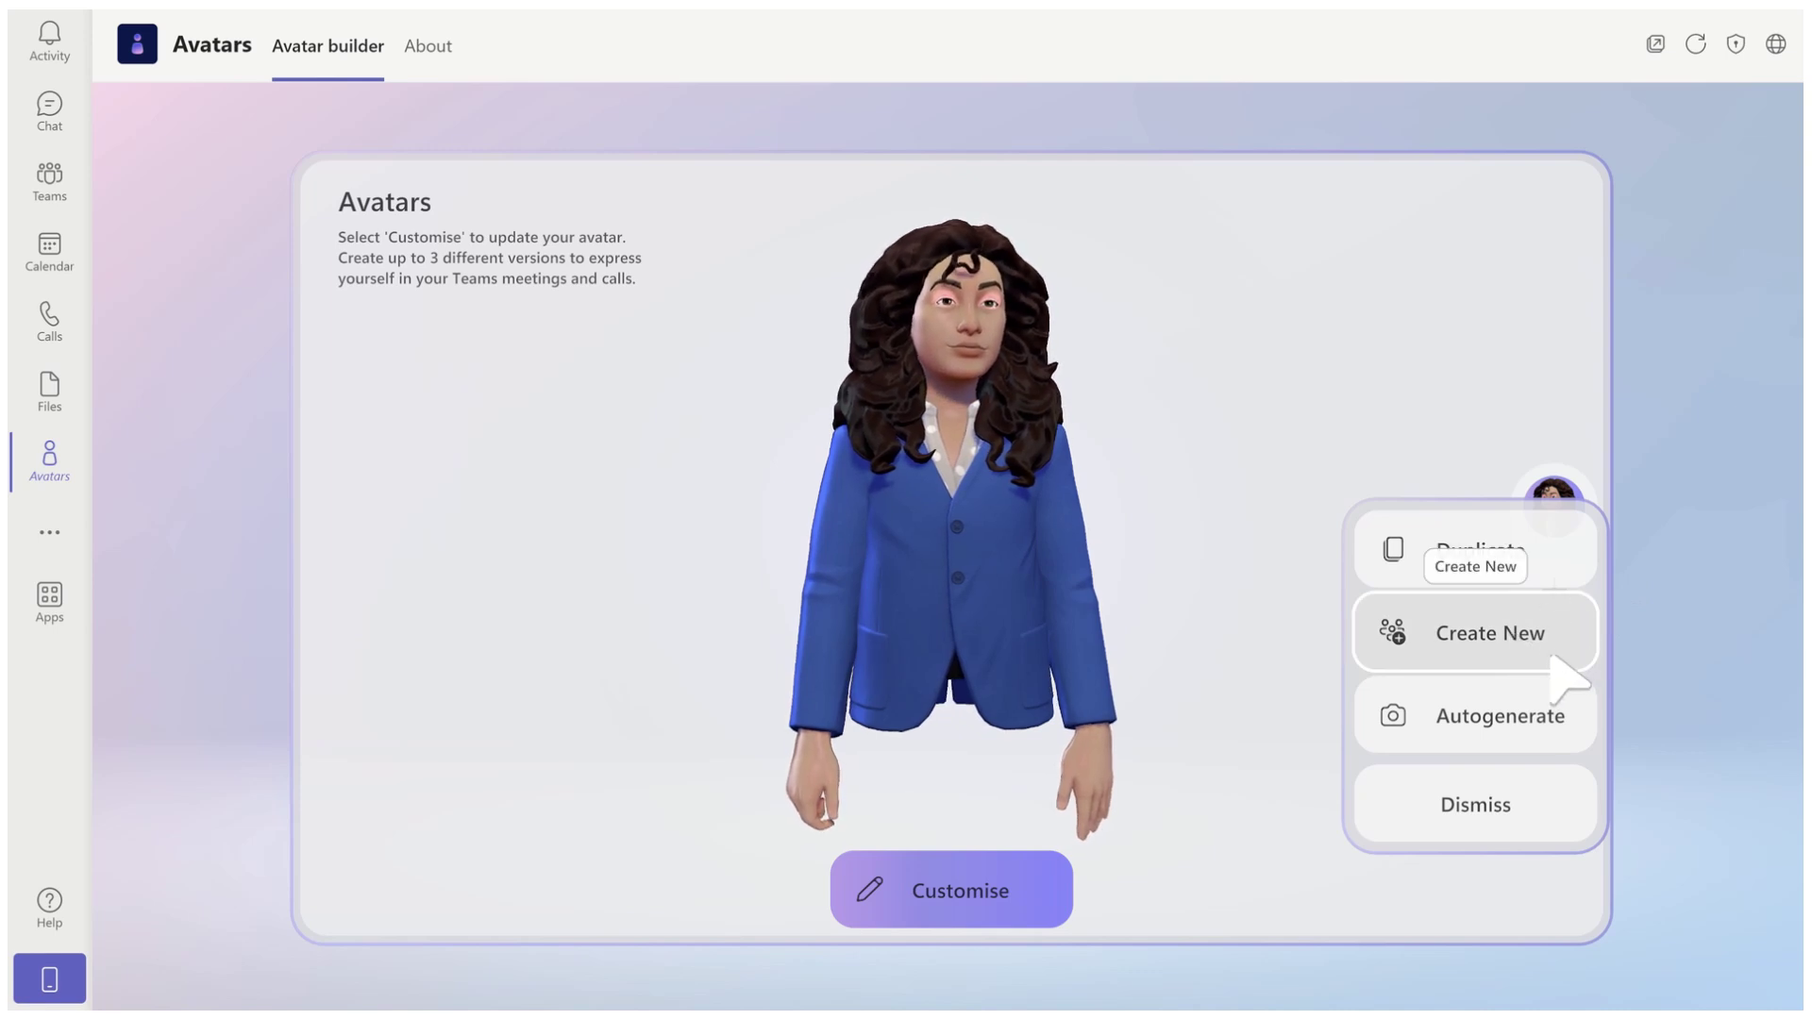
Choose Autogenerate for the new avatar after dismissing the base-model picker.
click(1529, 639)
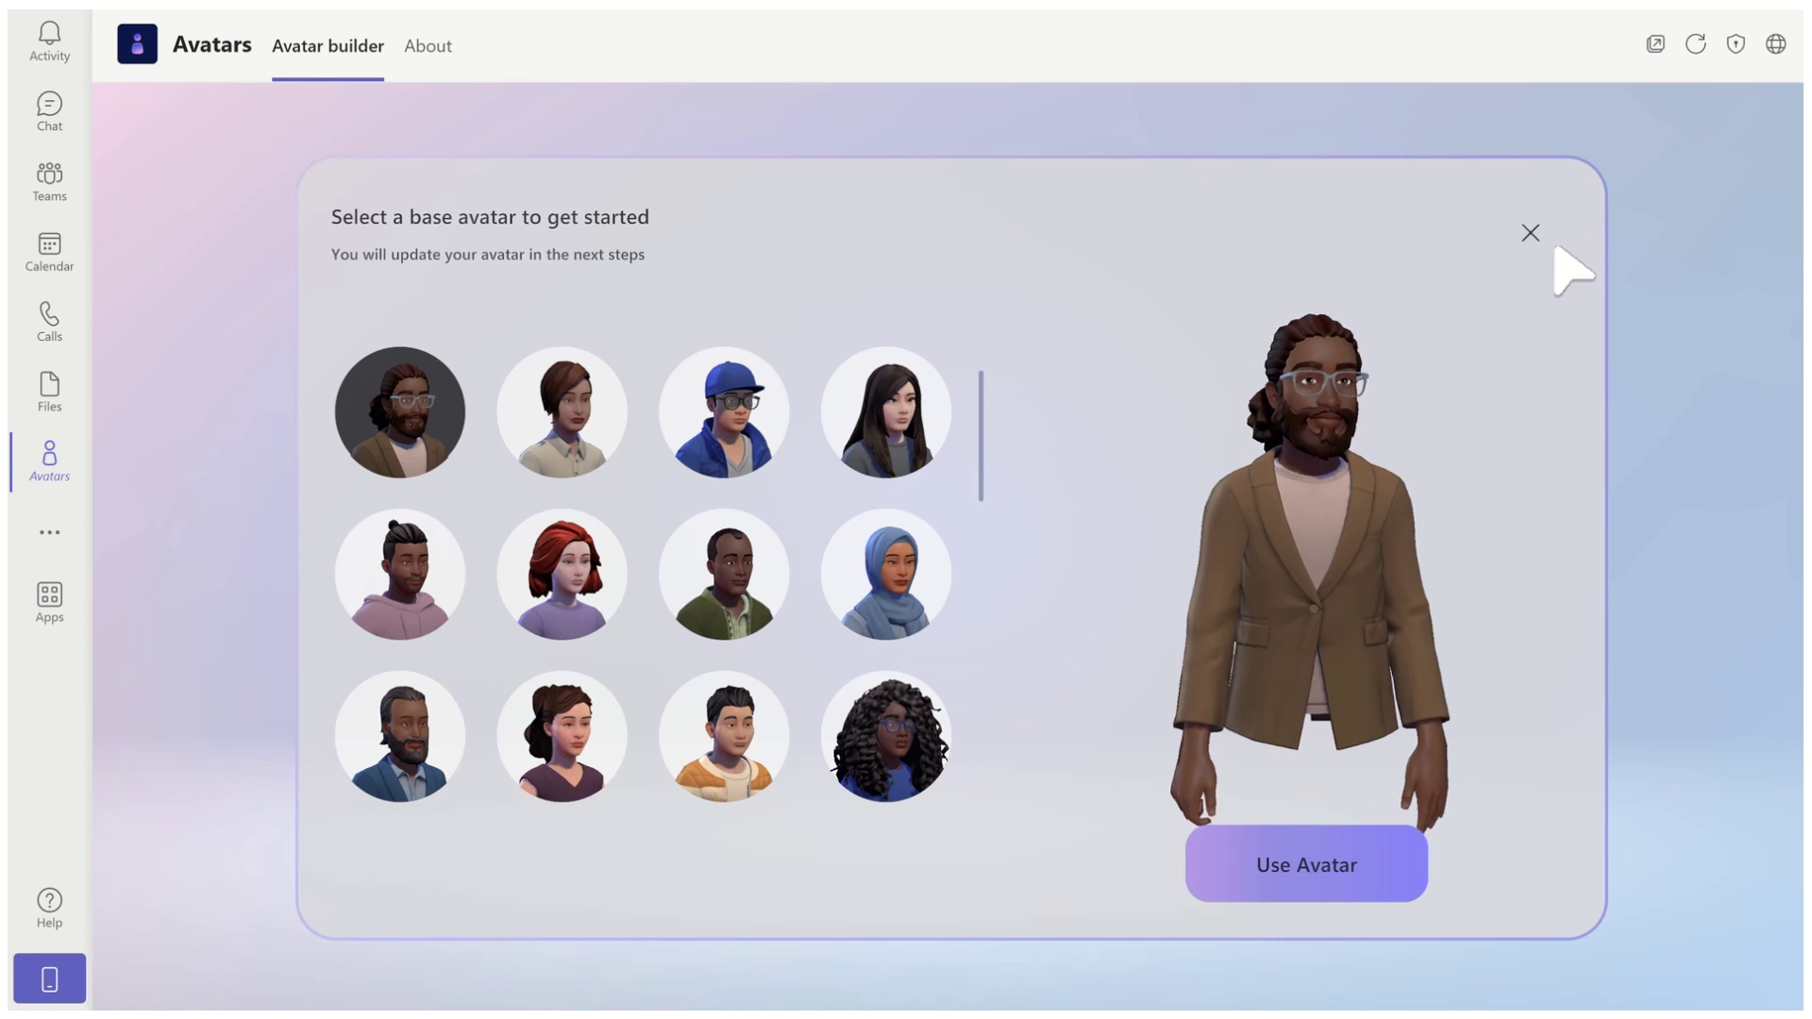
click(1530, 233)
click(1556, 595)
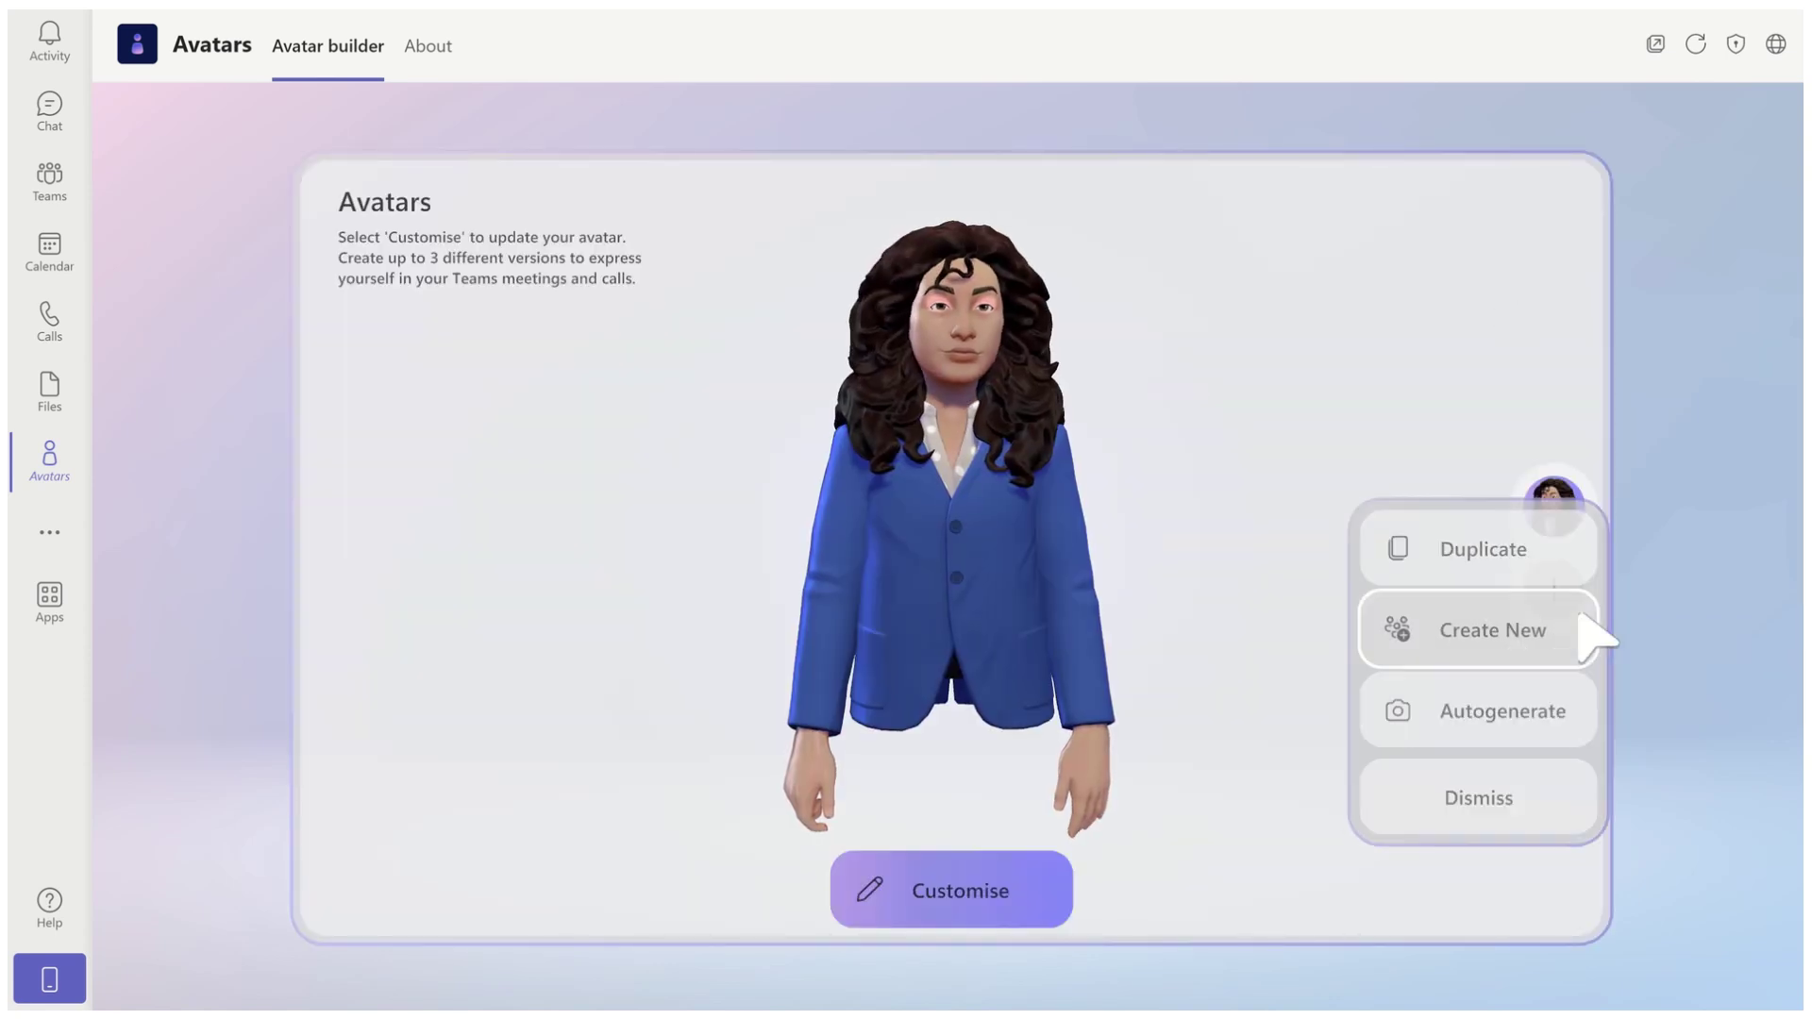
click(1478, 734)
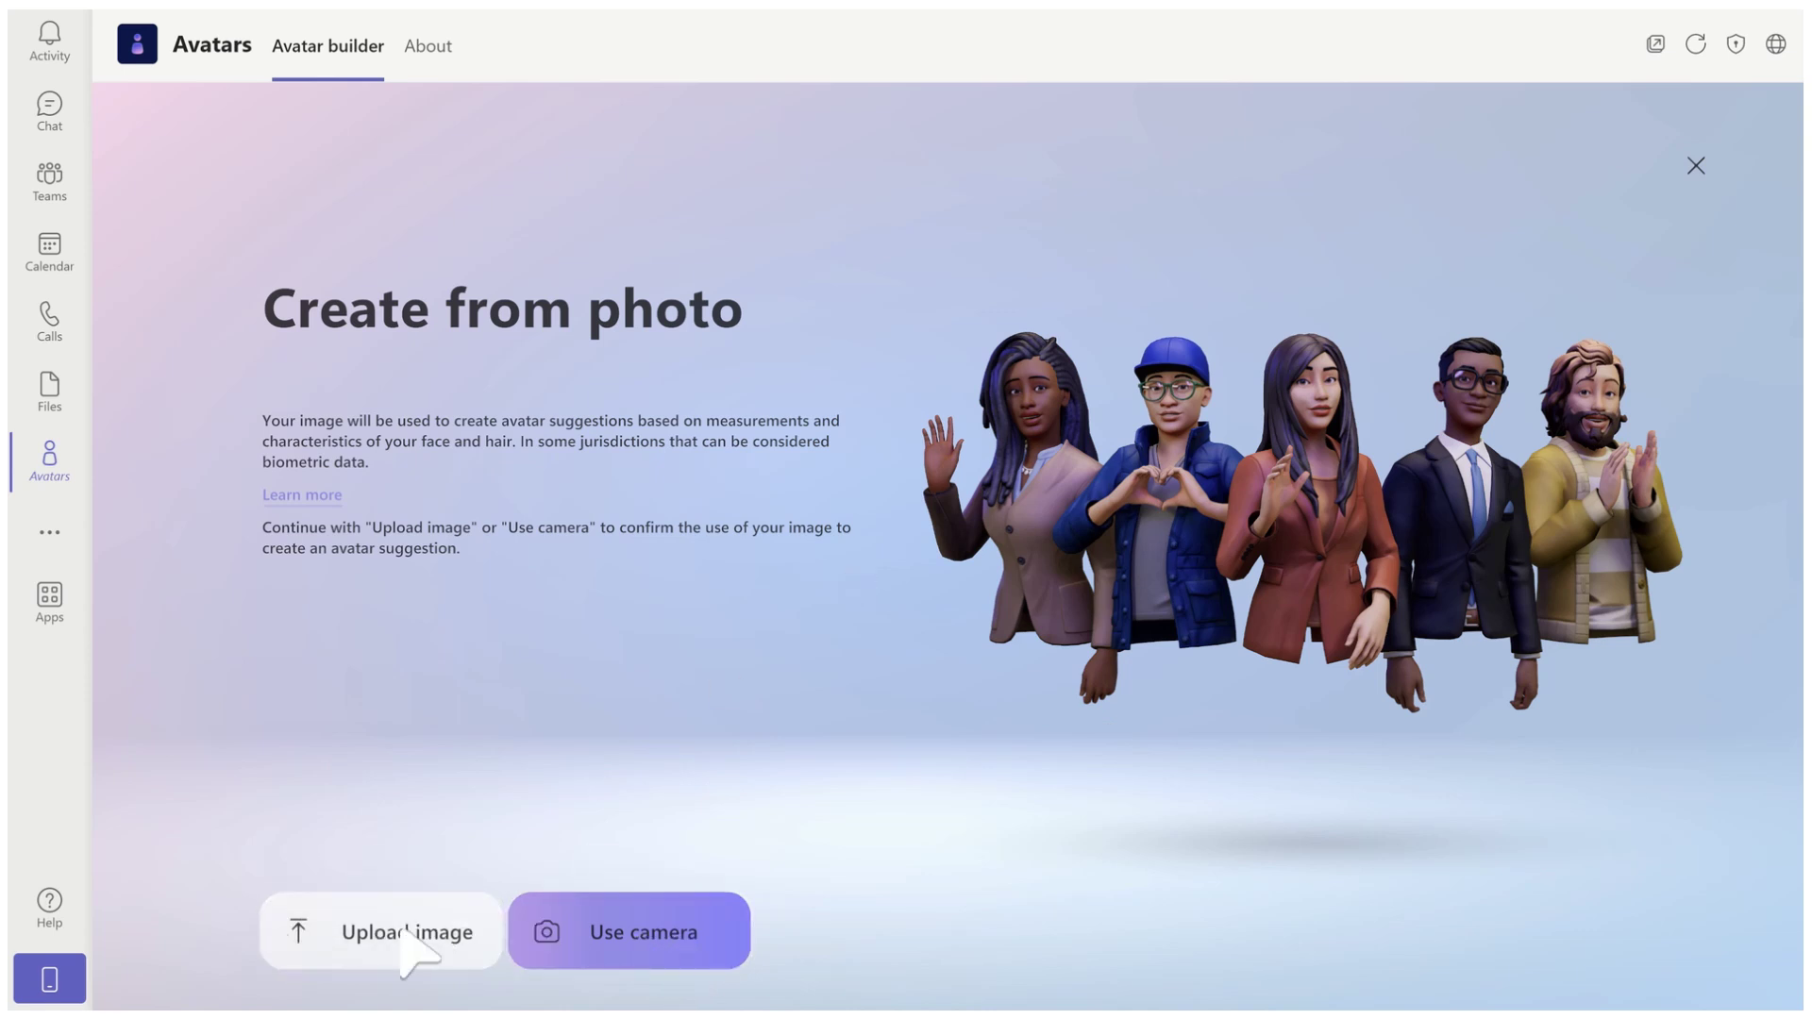
Capture a webcam snapshot and use it as the avatar's source photo.
click(669, 933)
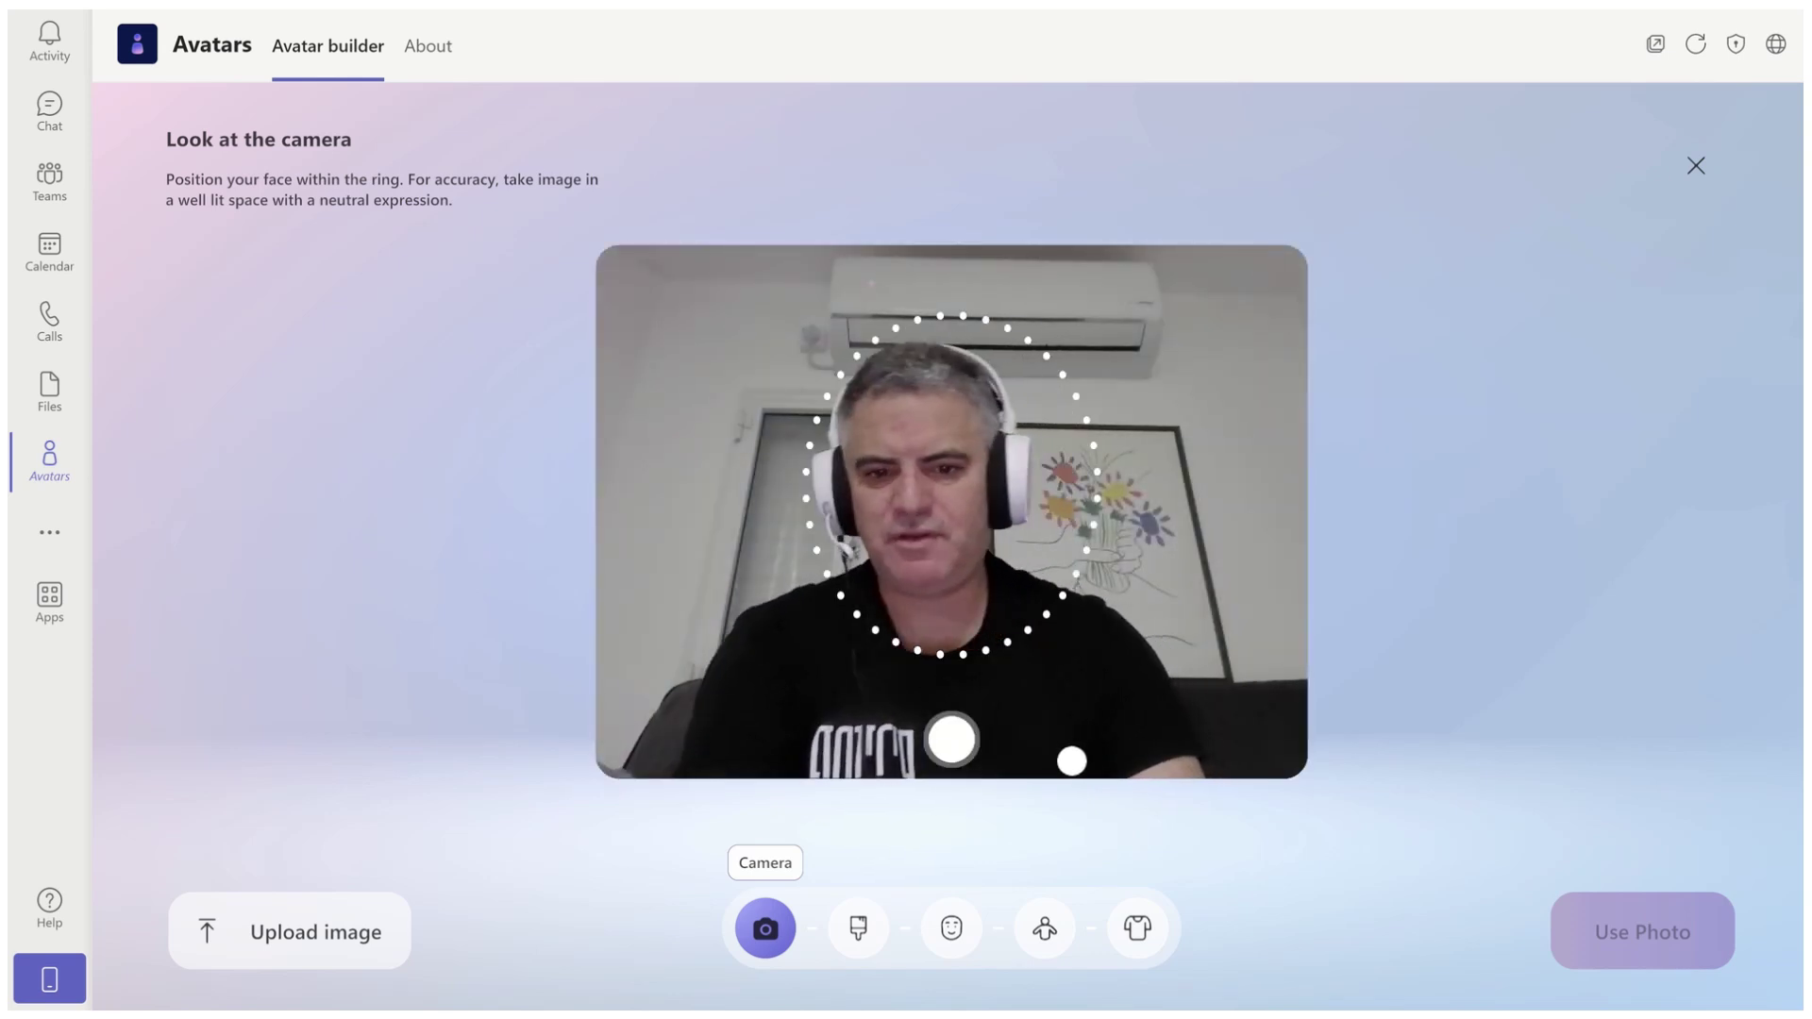
click(948, 745)
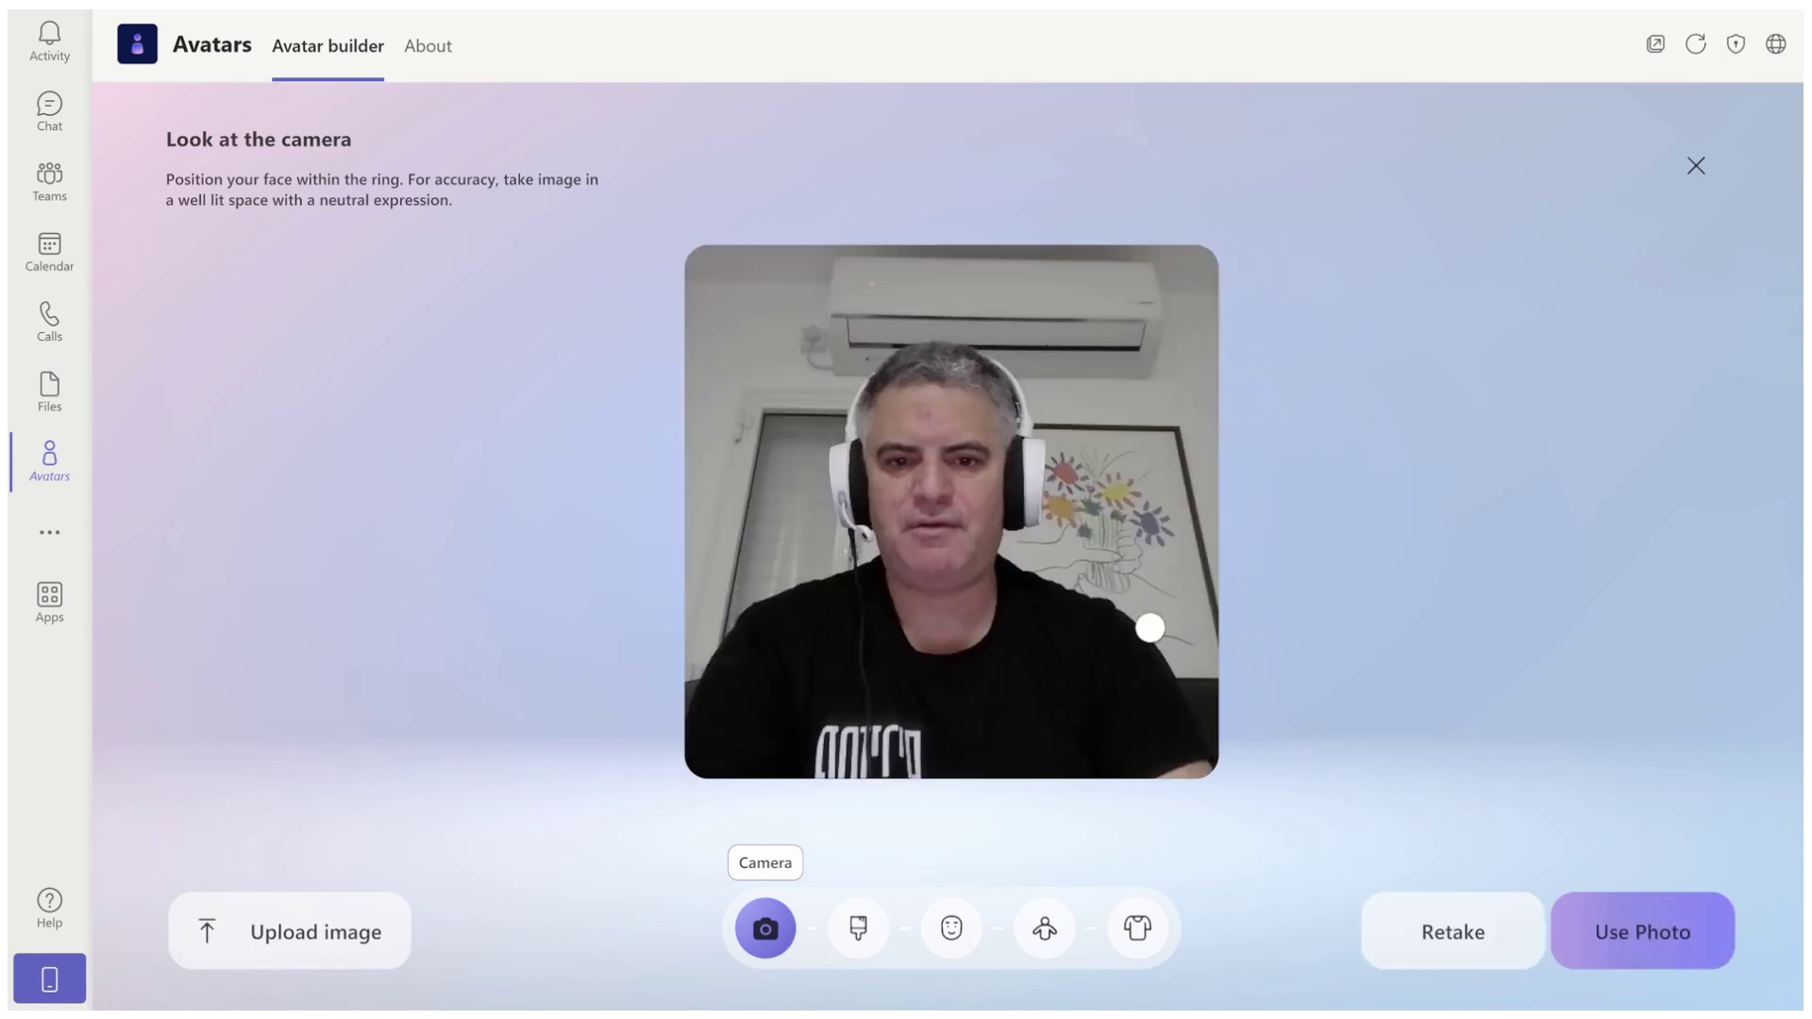
click(1663, 926)
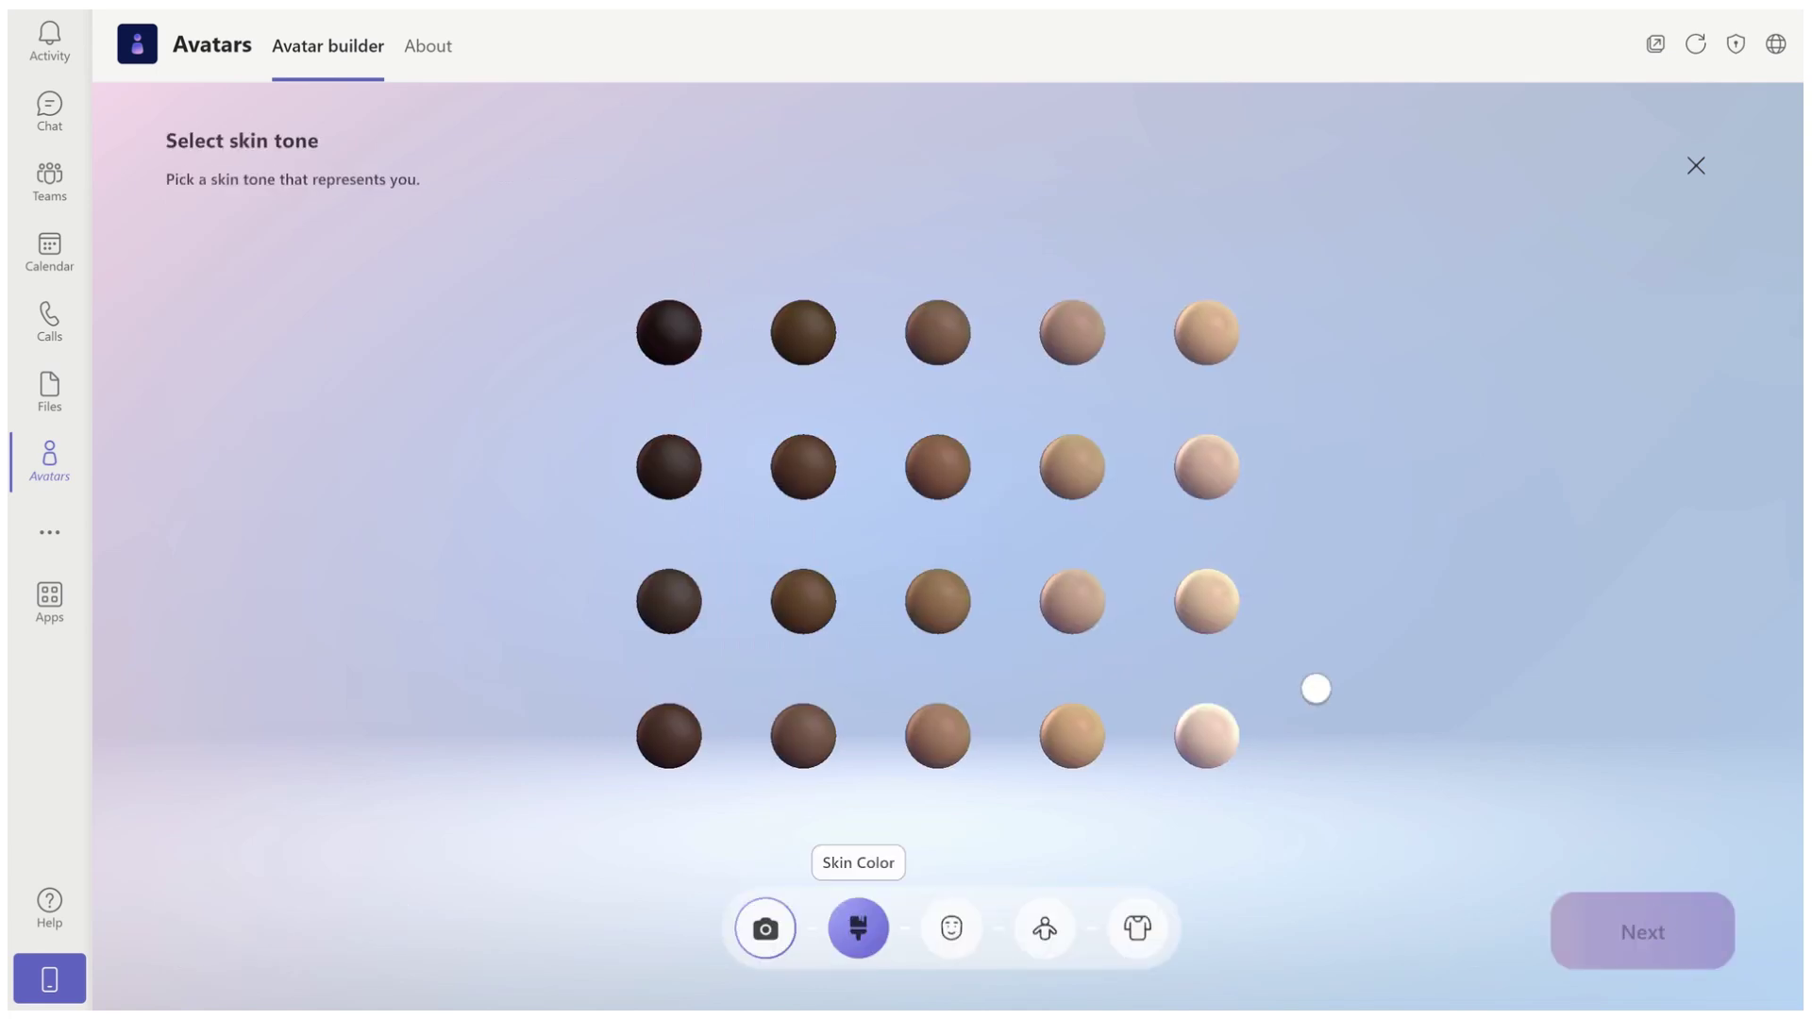
Choose the Warm Fair skin tone and continue to the three recommended avatars.
click(1211, 604)
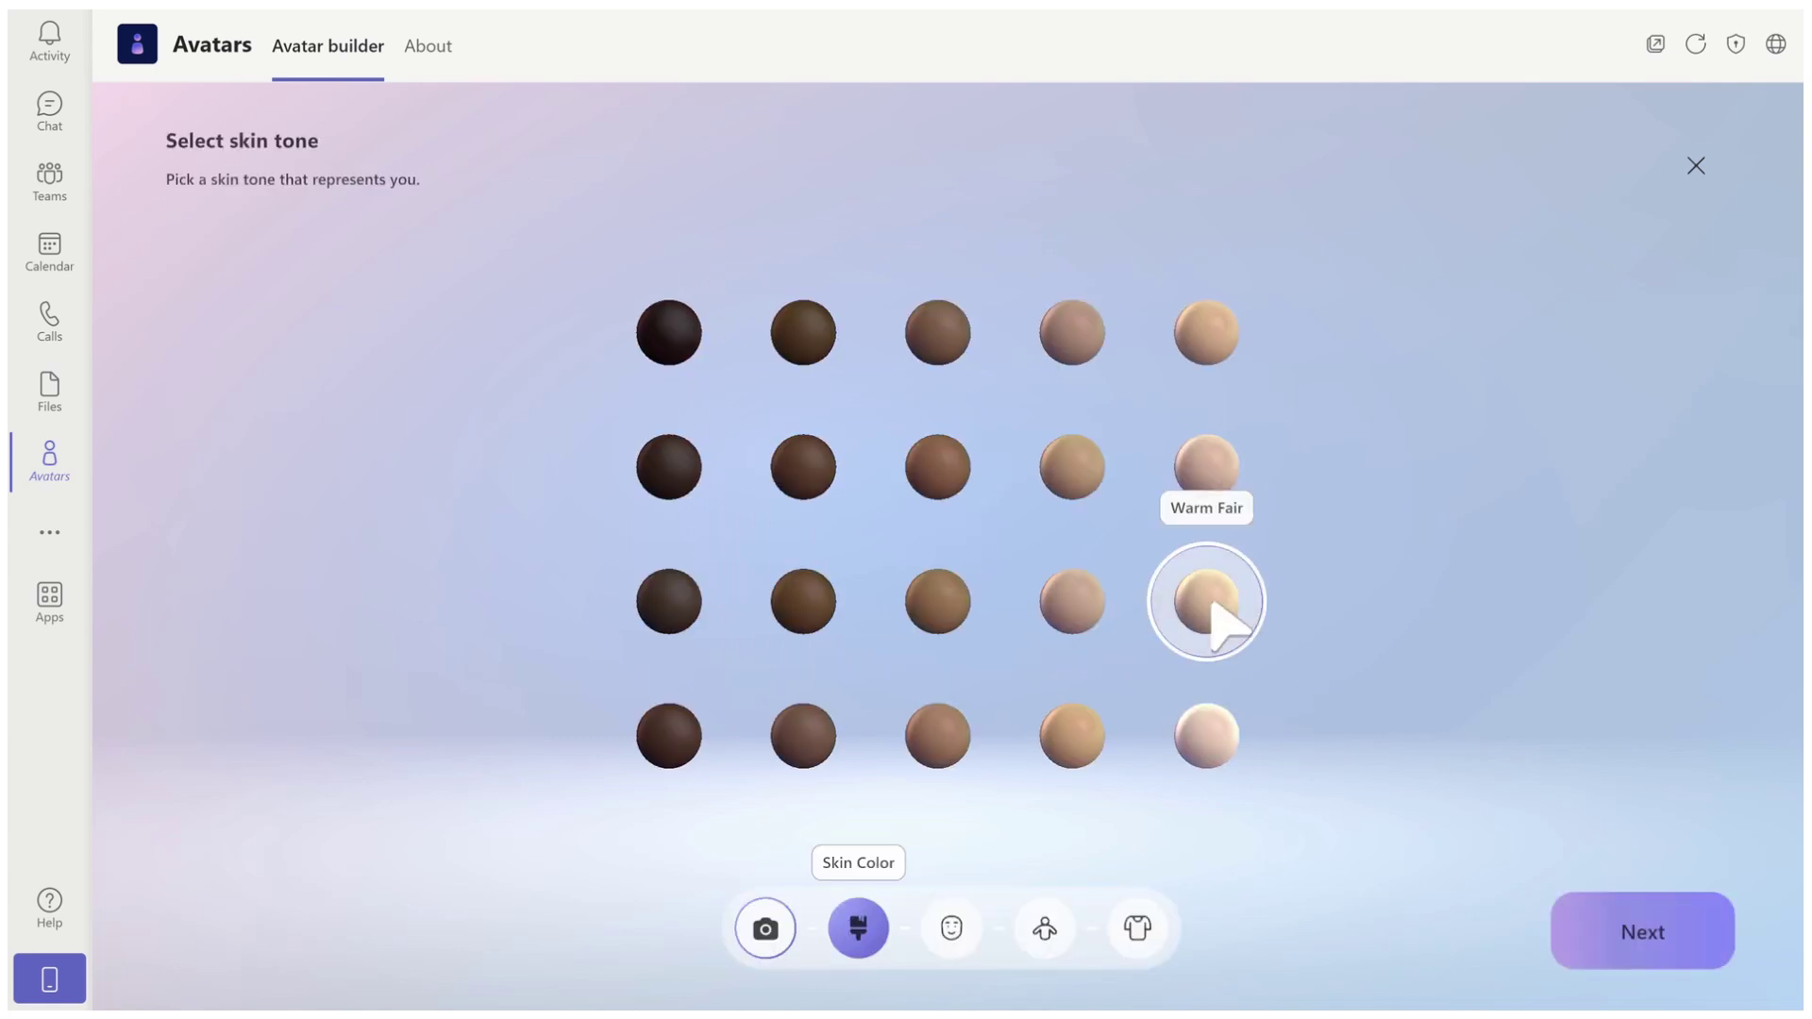
click(1667, 963)
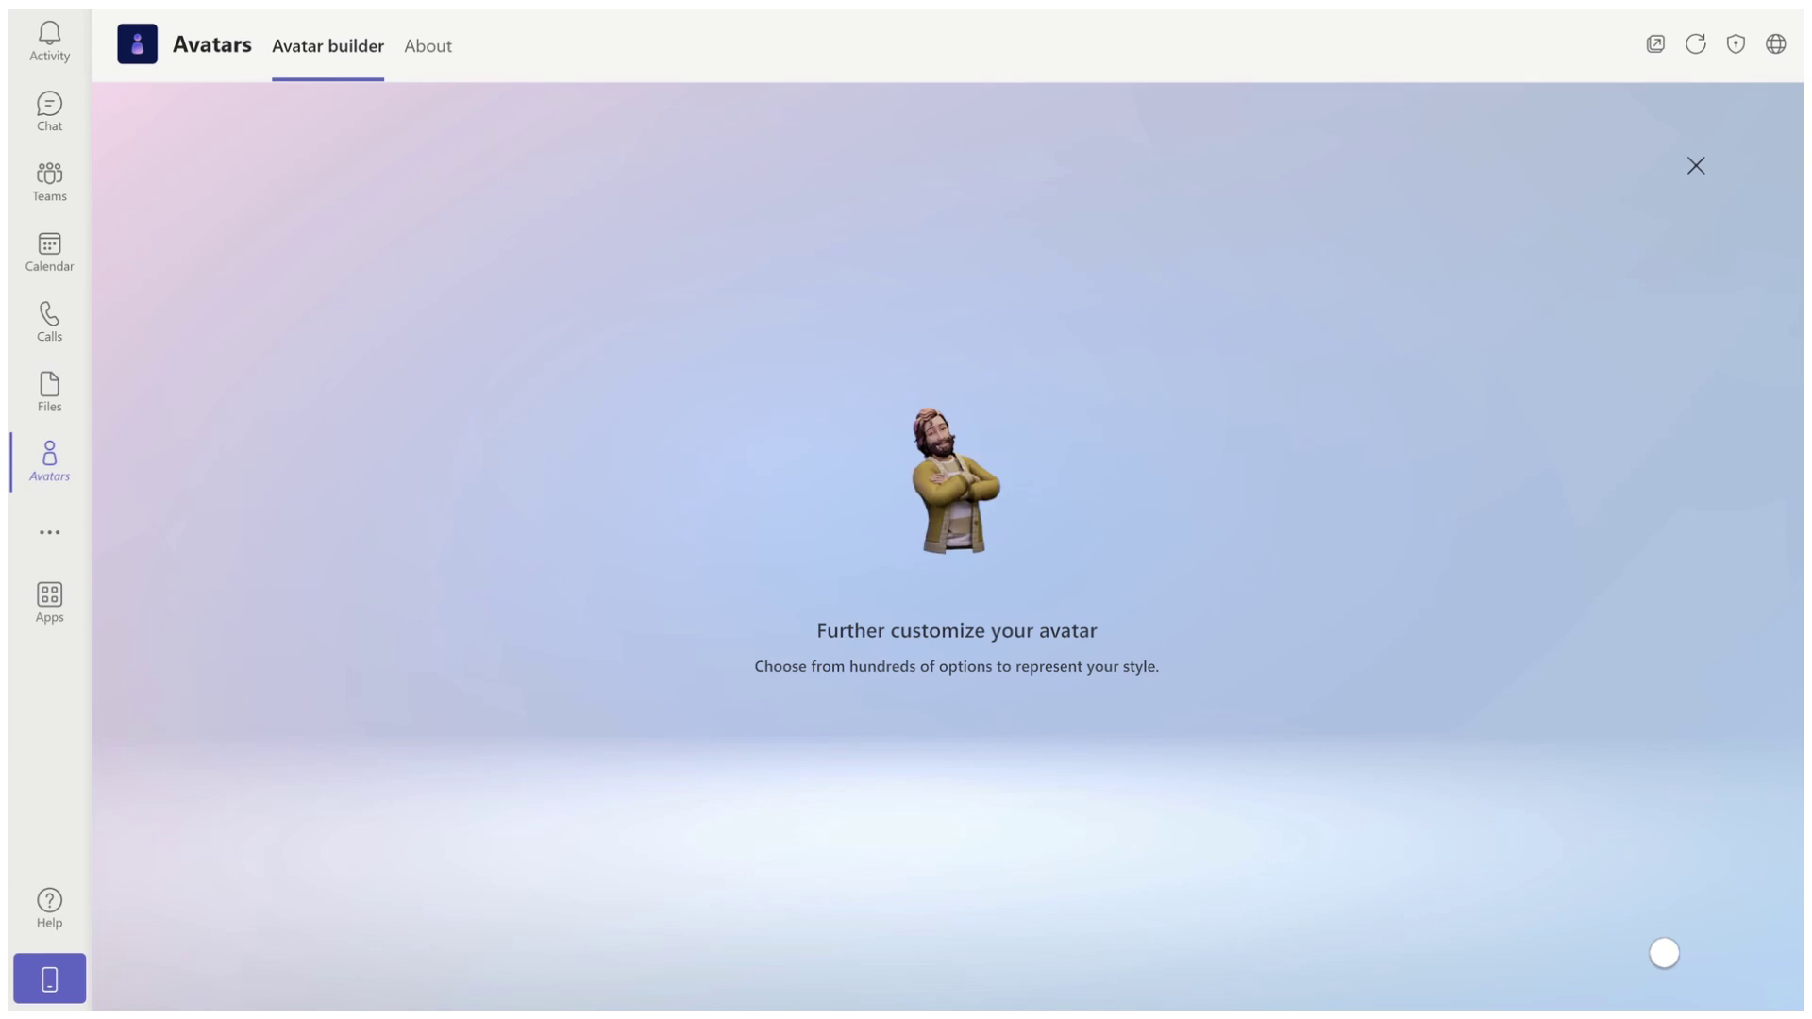
click(1664, 953)
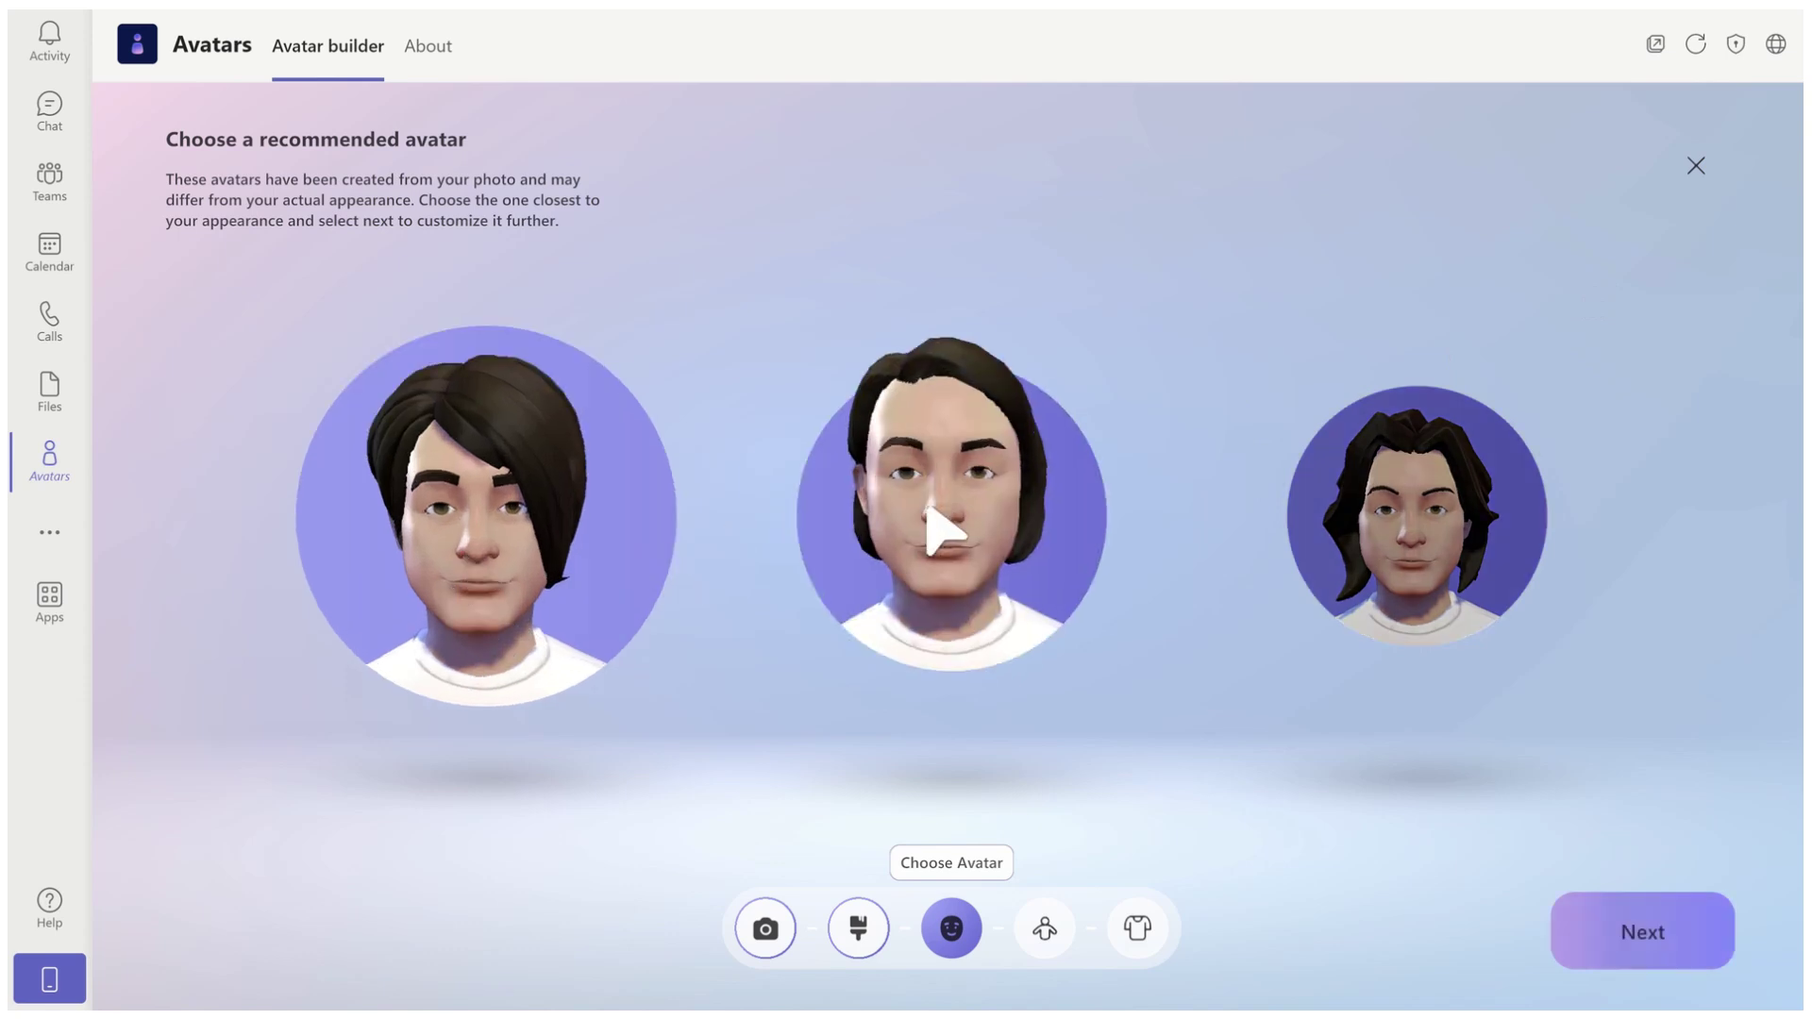
Pick the middle recommended avatar and the body shape beside the middle one.
click(938, 526)
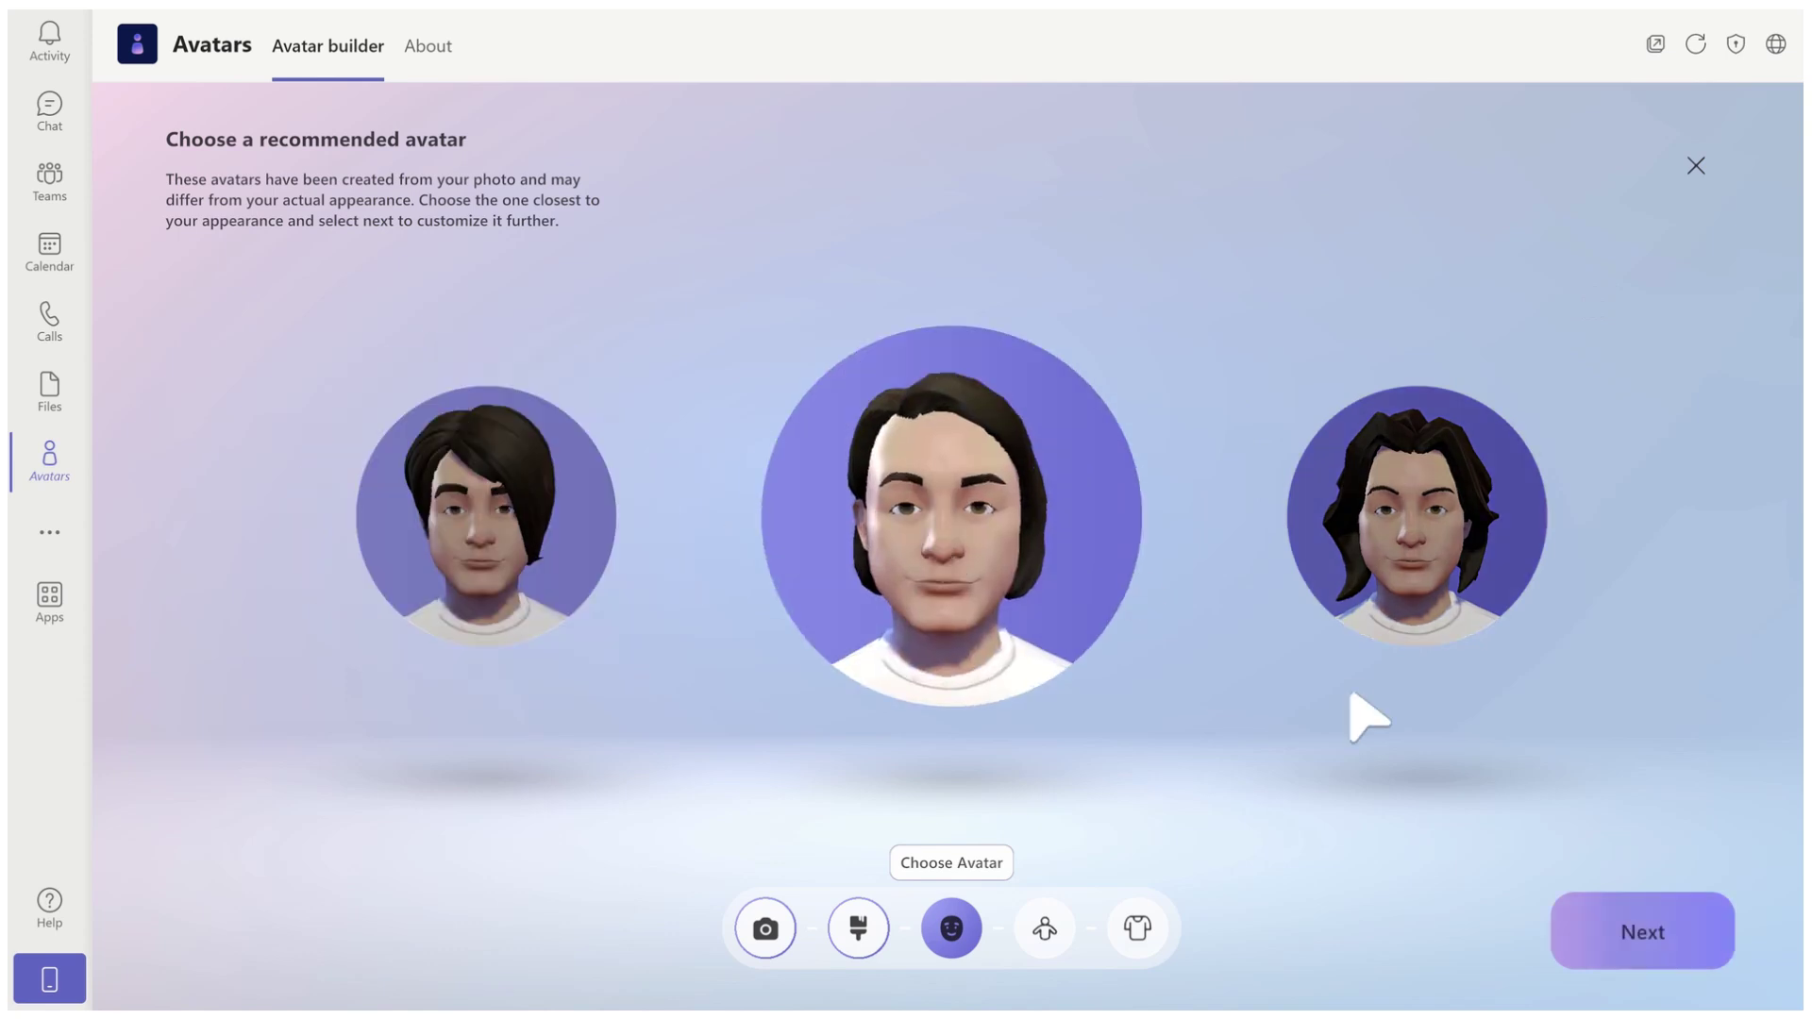
click(1664, 917)
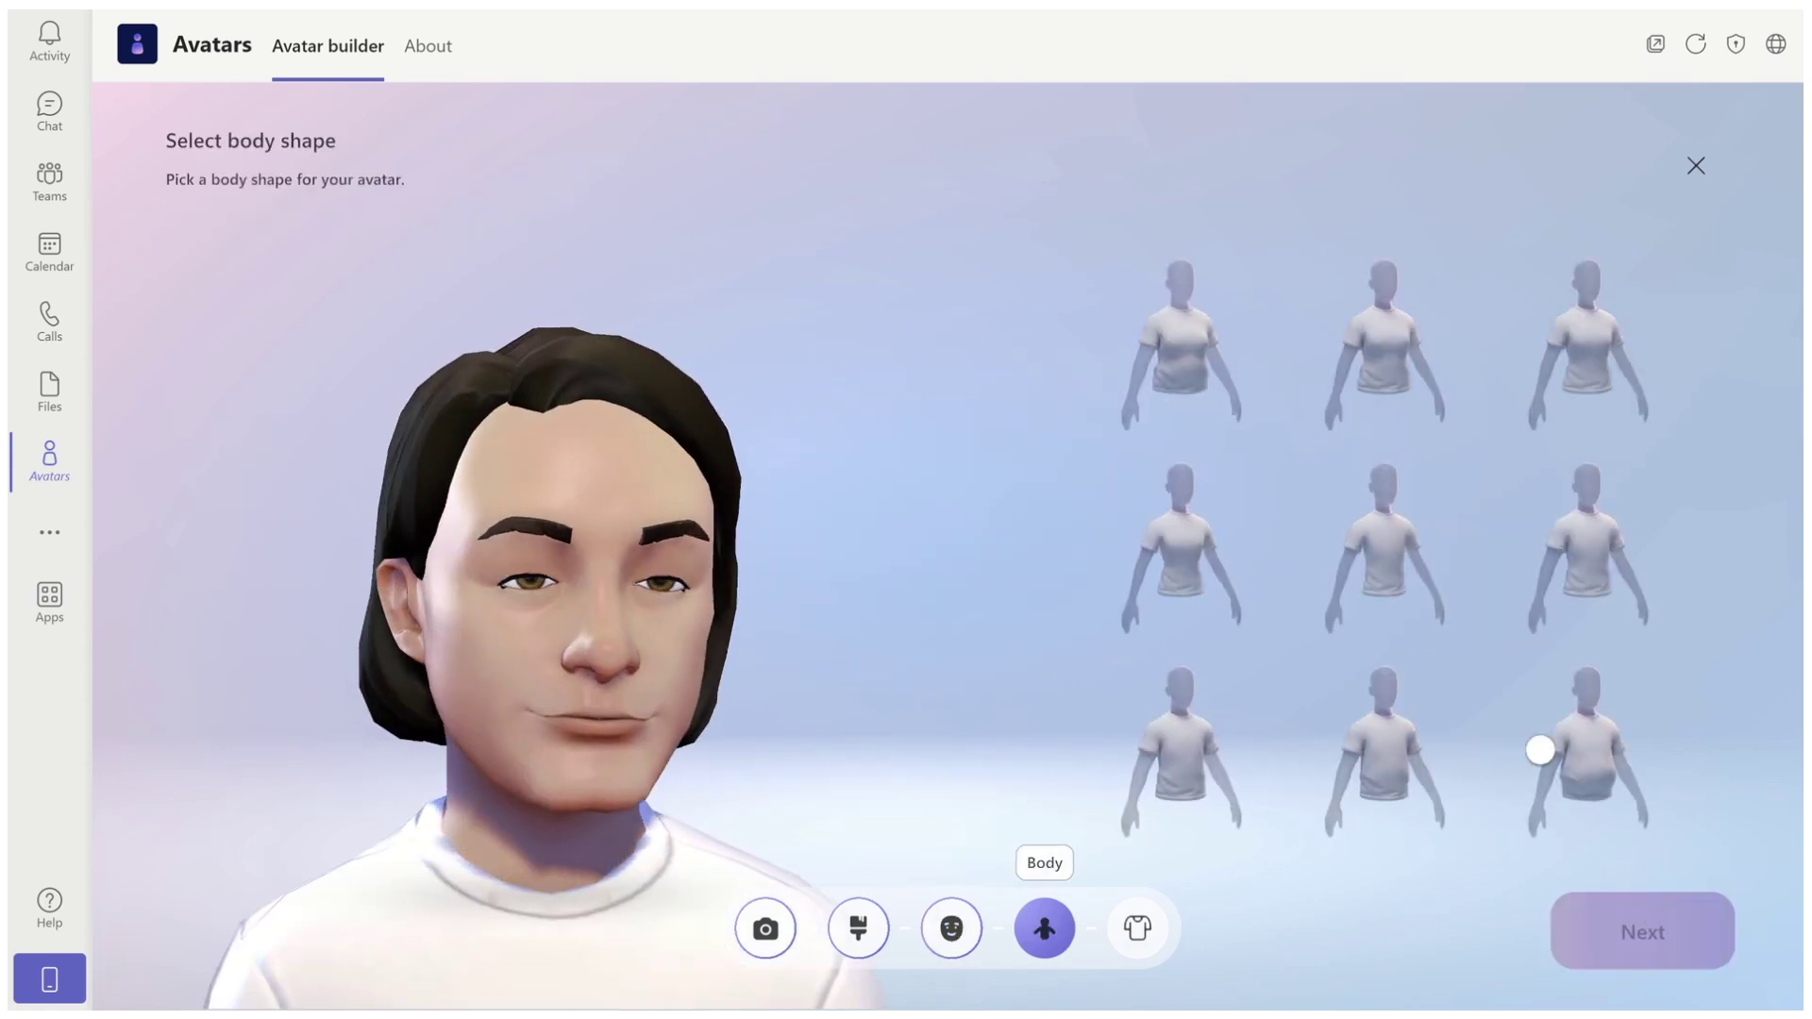
click(1409, 544)
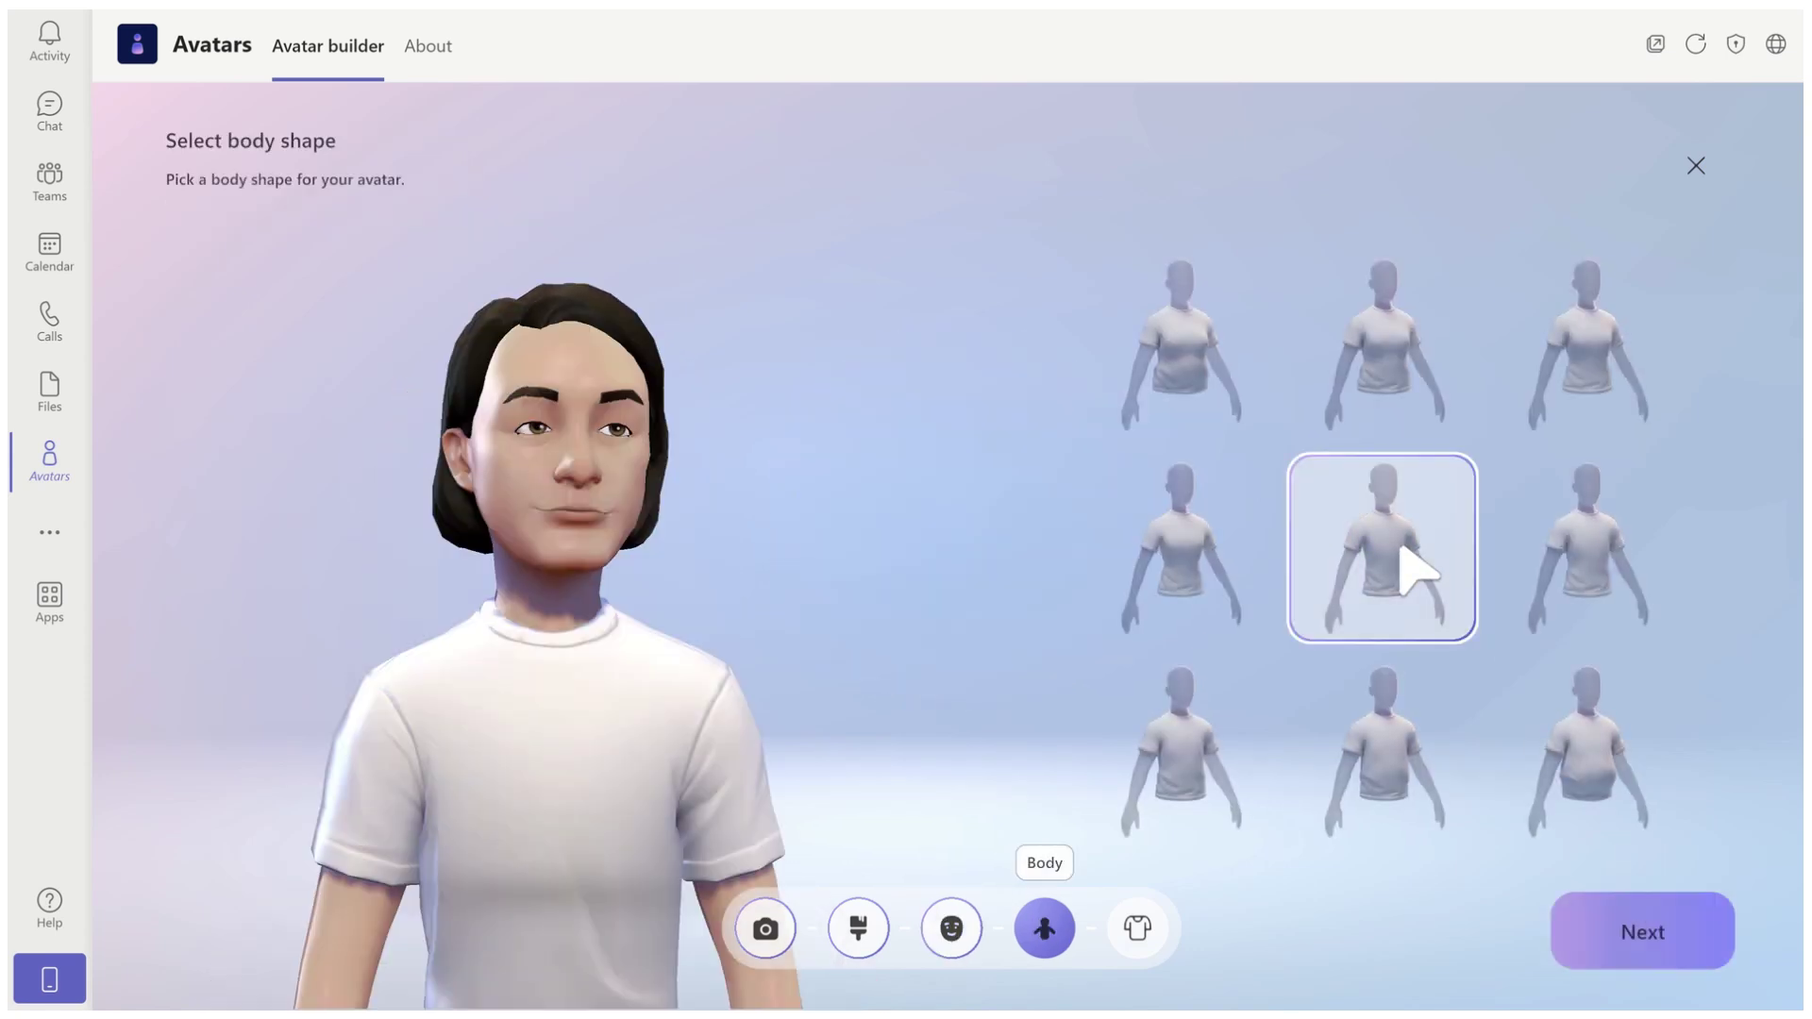
click(1600, 589)
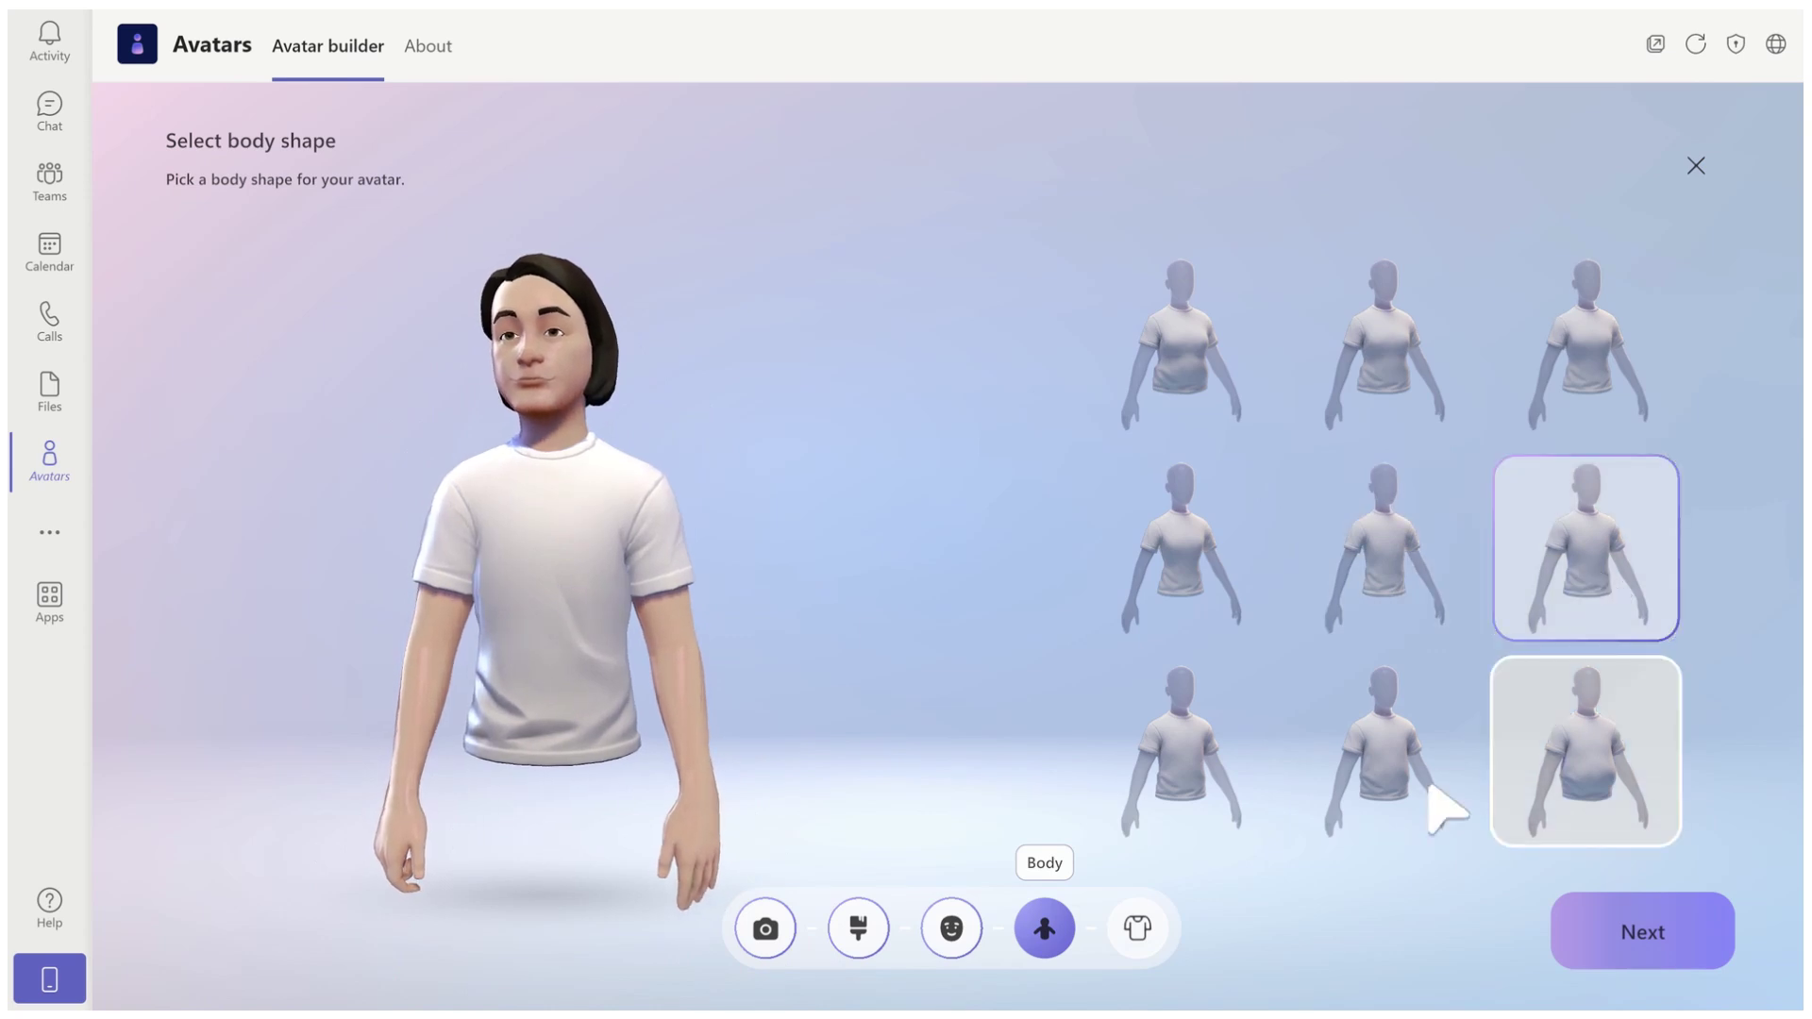
click(1684, 952)
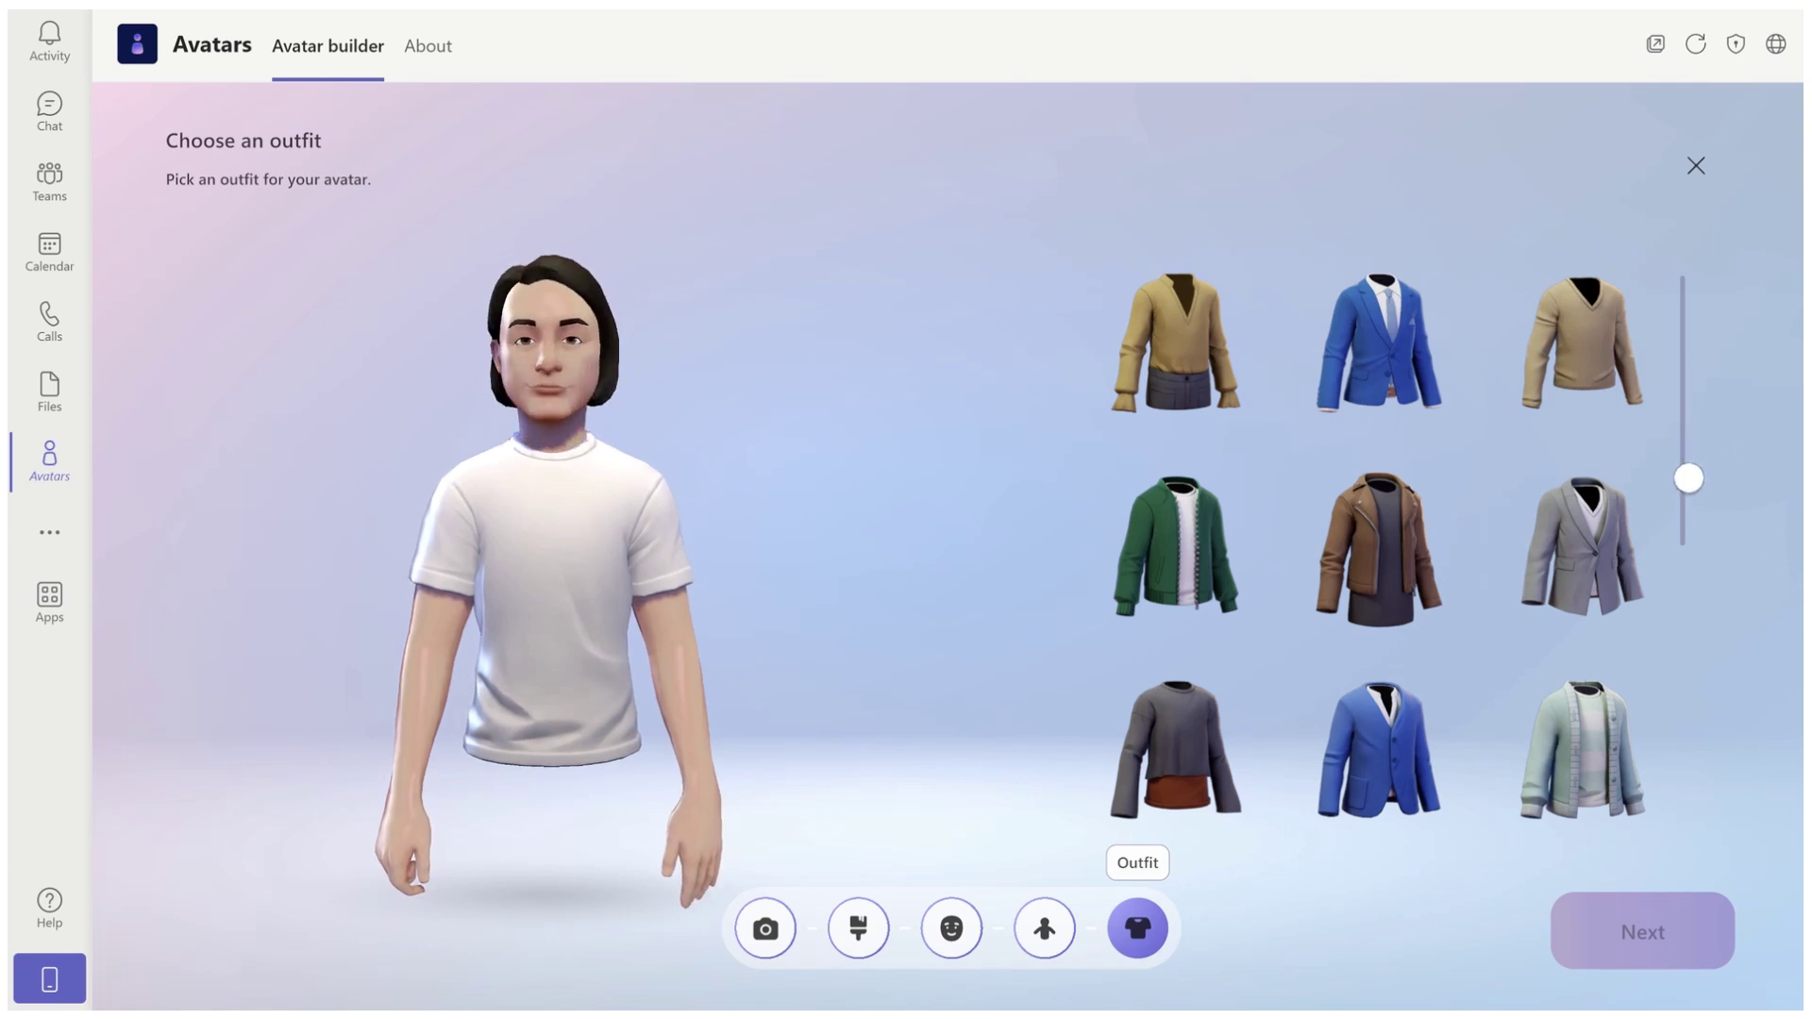
Dress the avatar in the red hoodie and save it.
drag(1690, 491, 1650, 830)
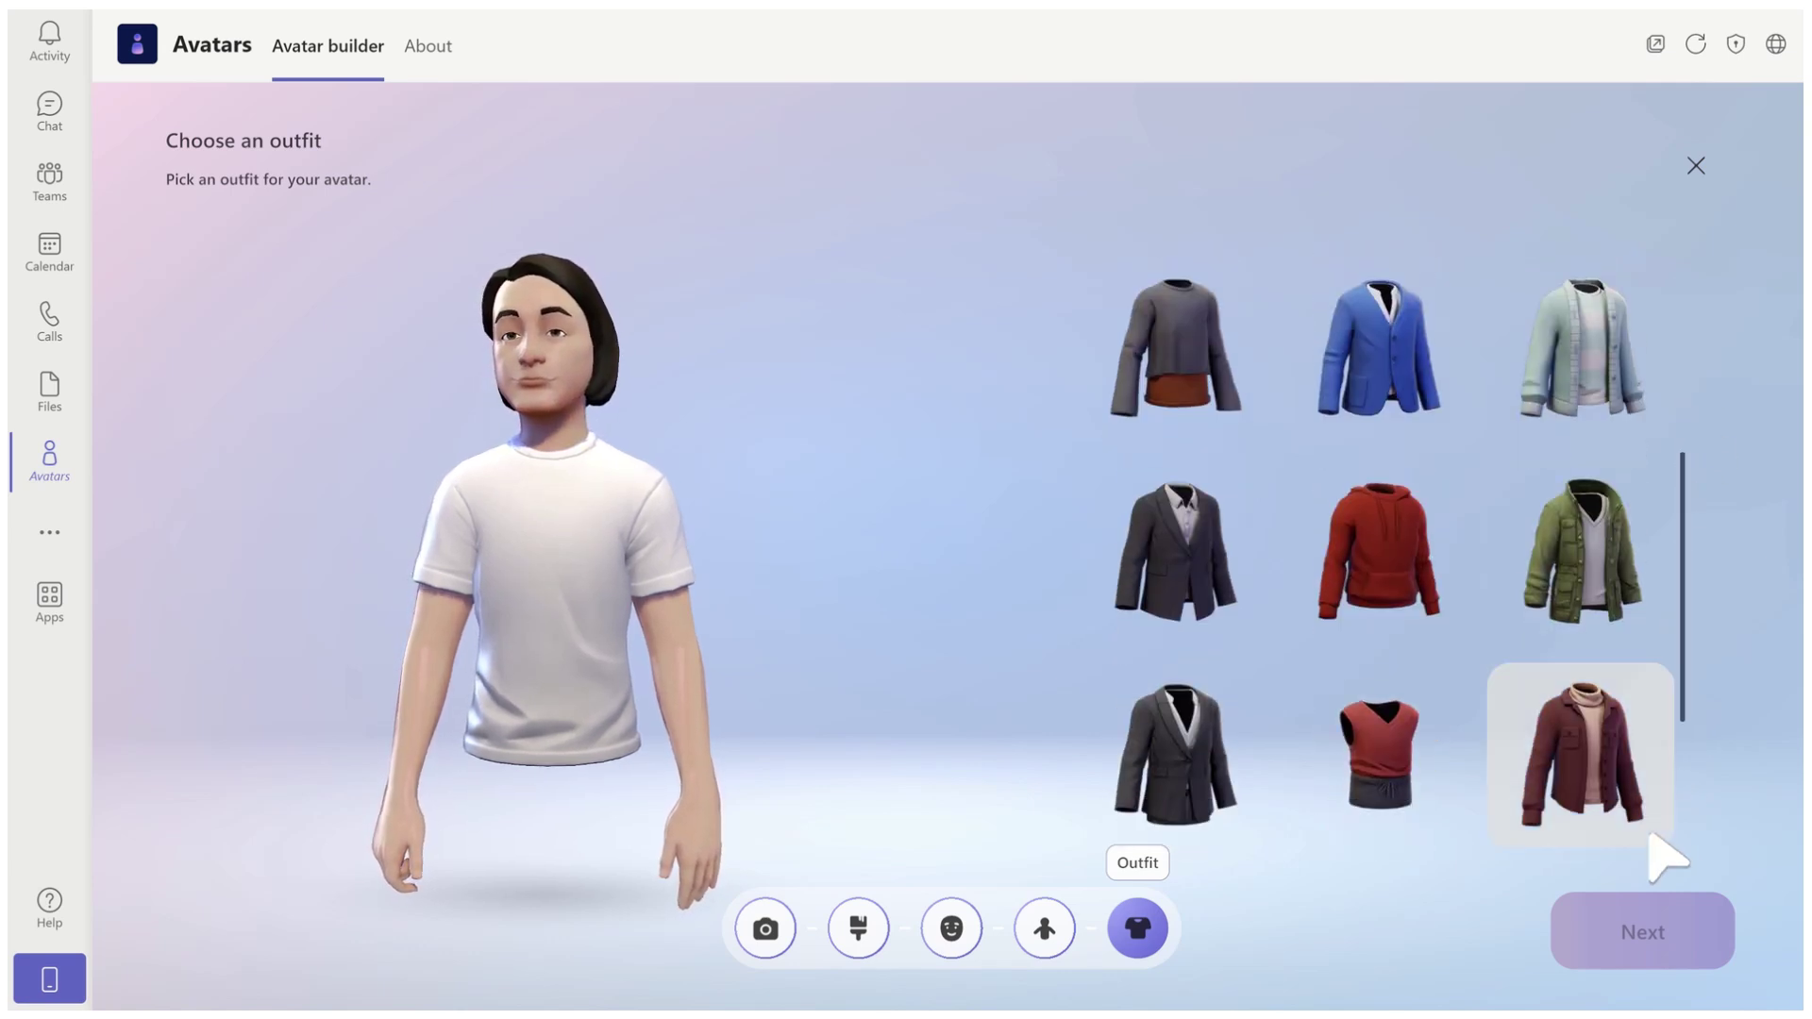
click(1416, 590)
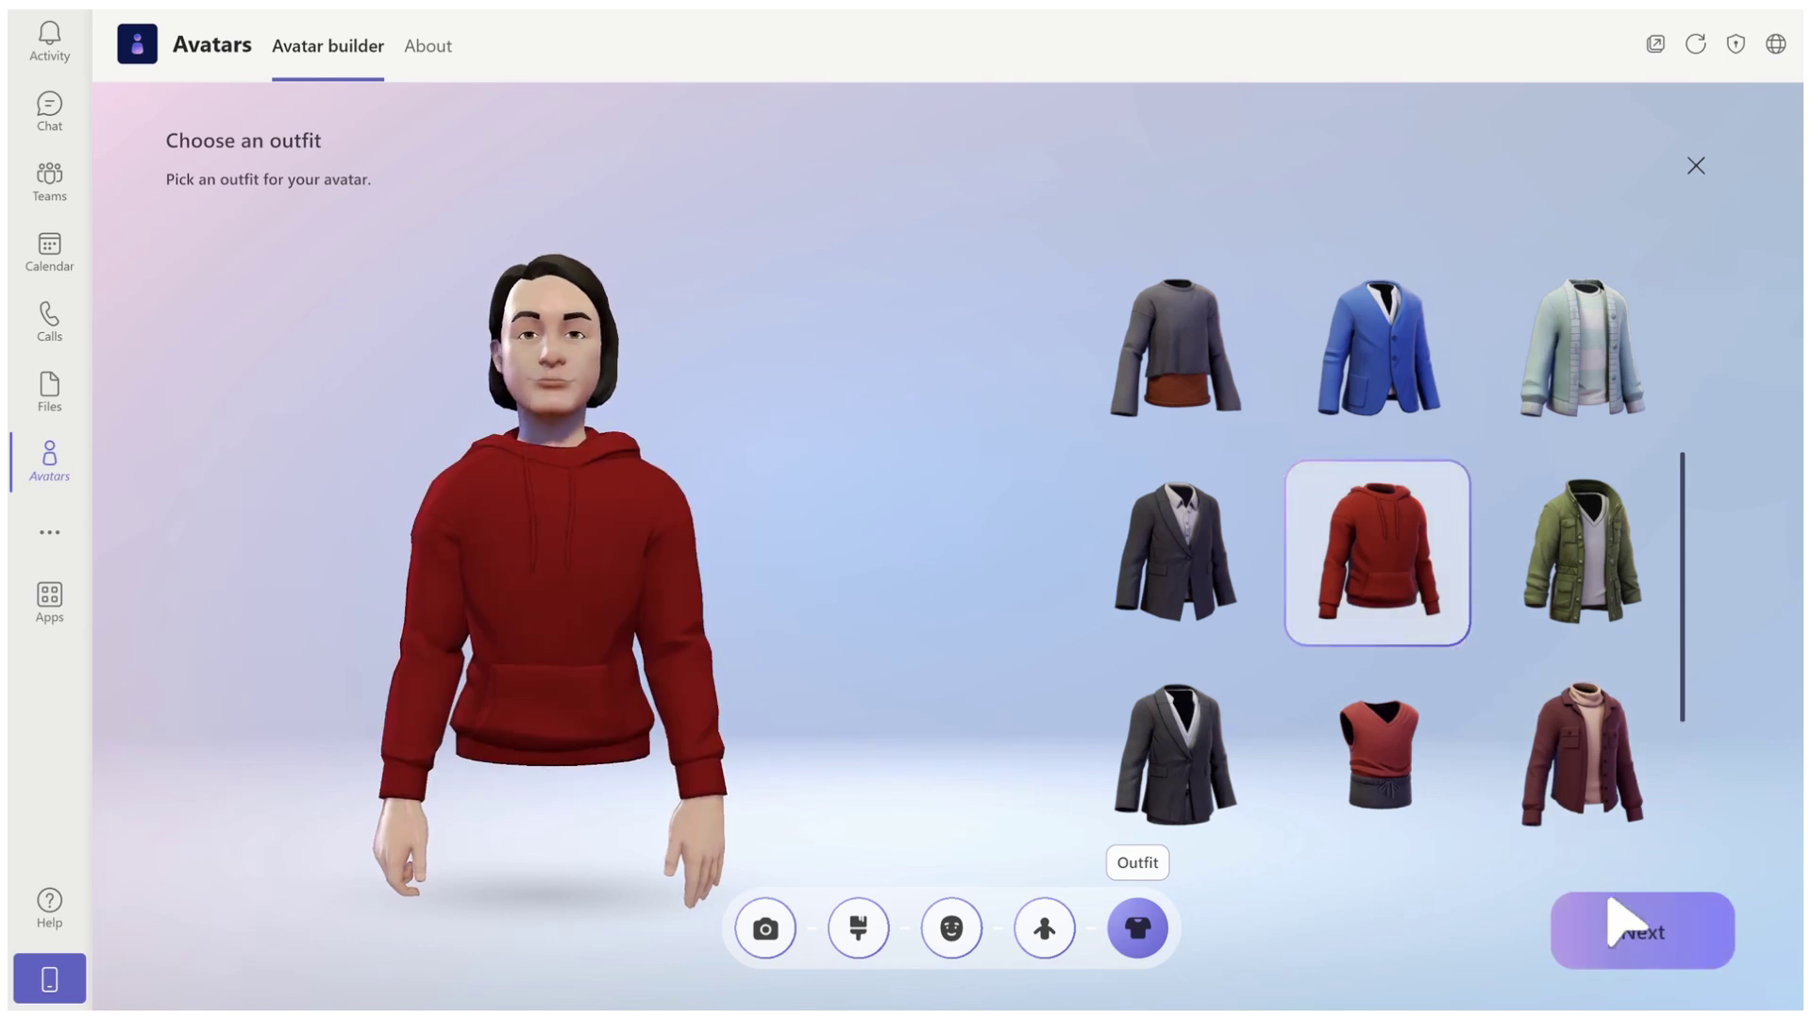
click(1647, 933)
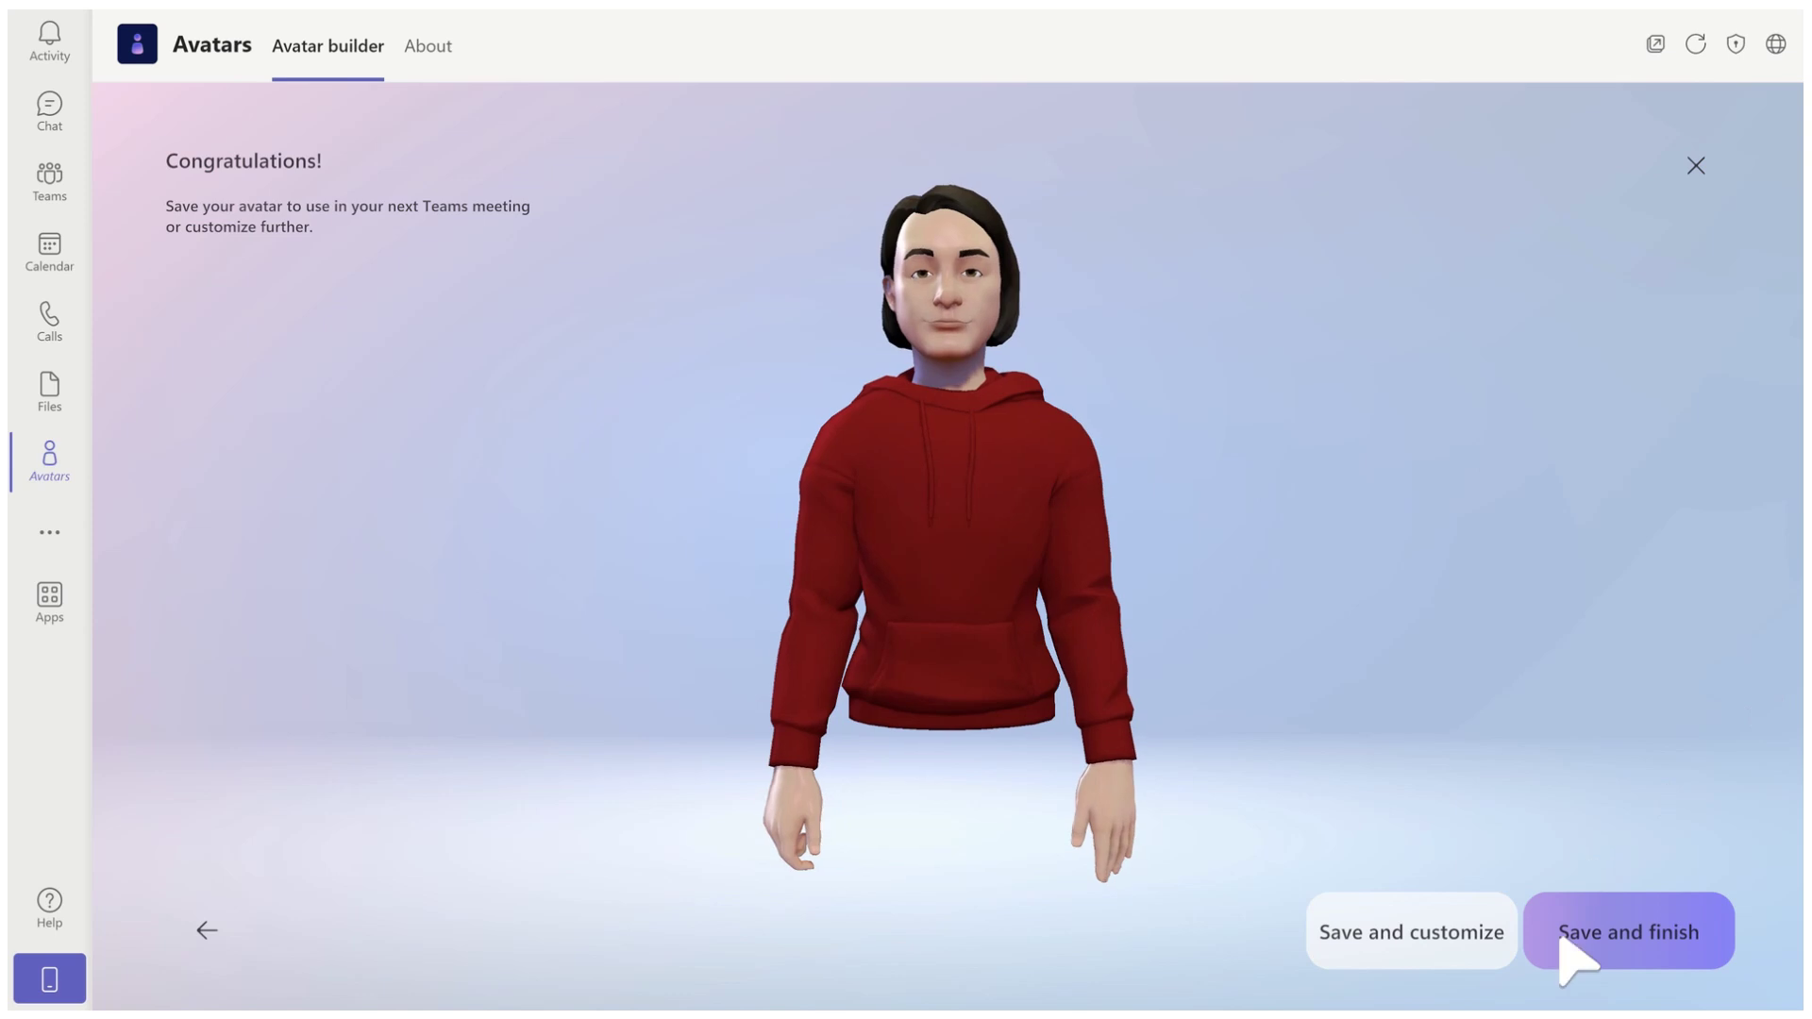
click(1639, 940)
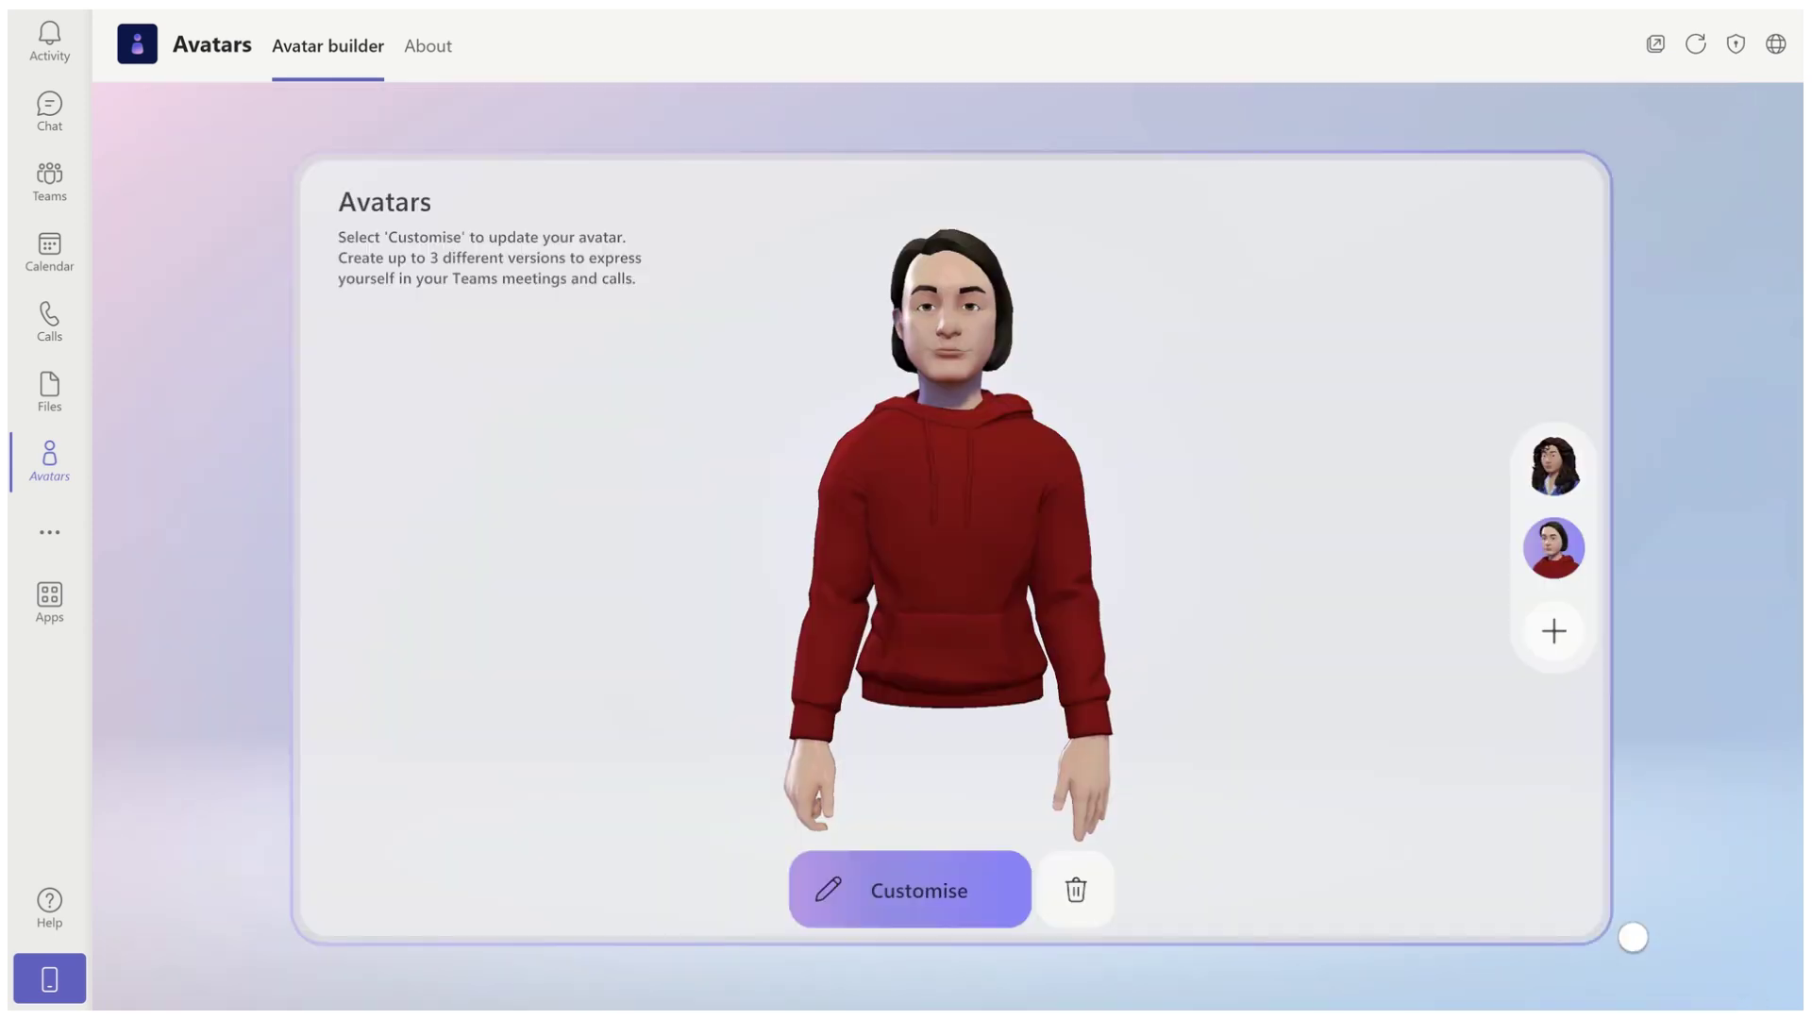
Start an Autogenerate avatar via Upload image and load the portrait JPG from Downloads.
click(1567, 637)
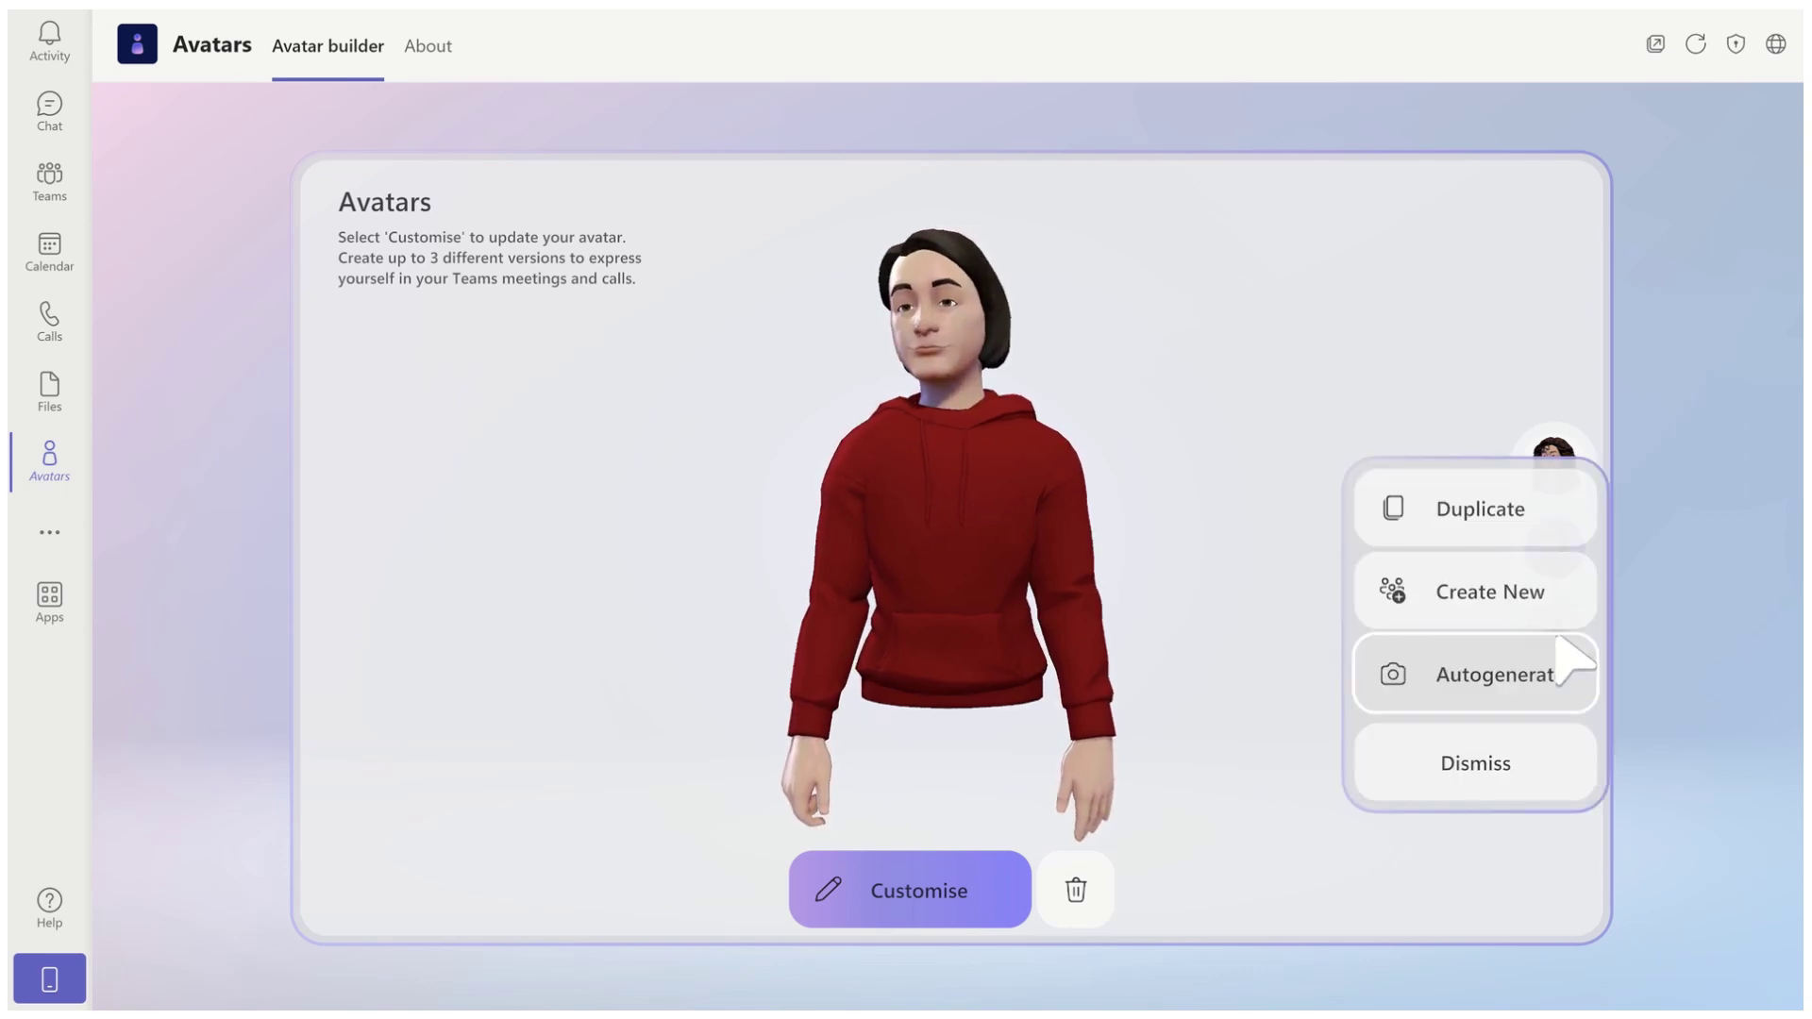
click(1552, 672)
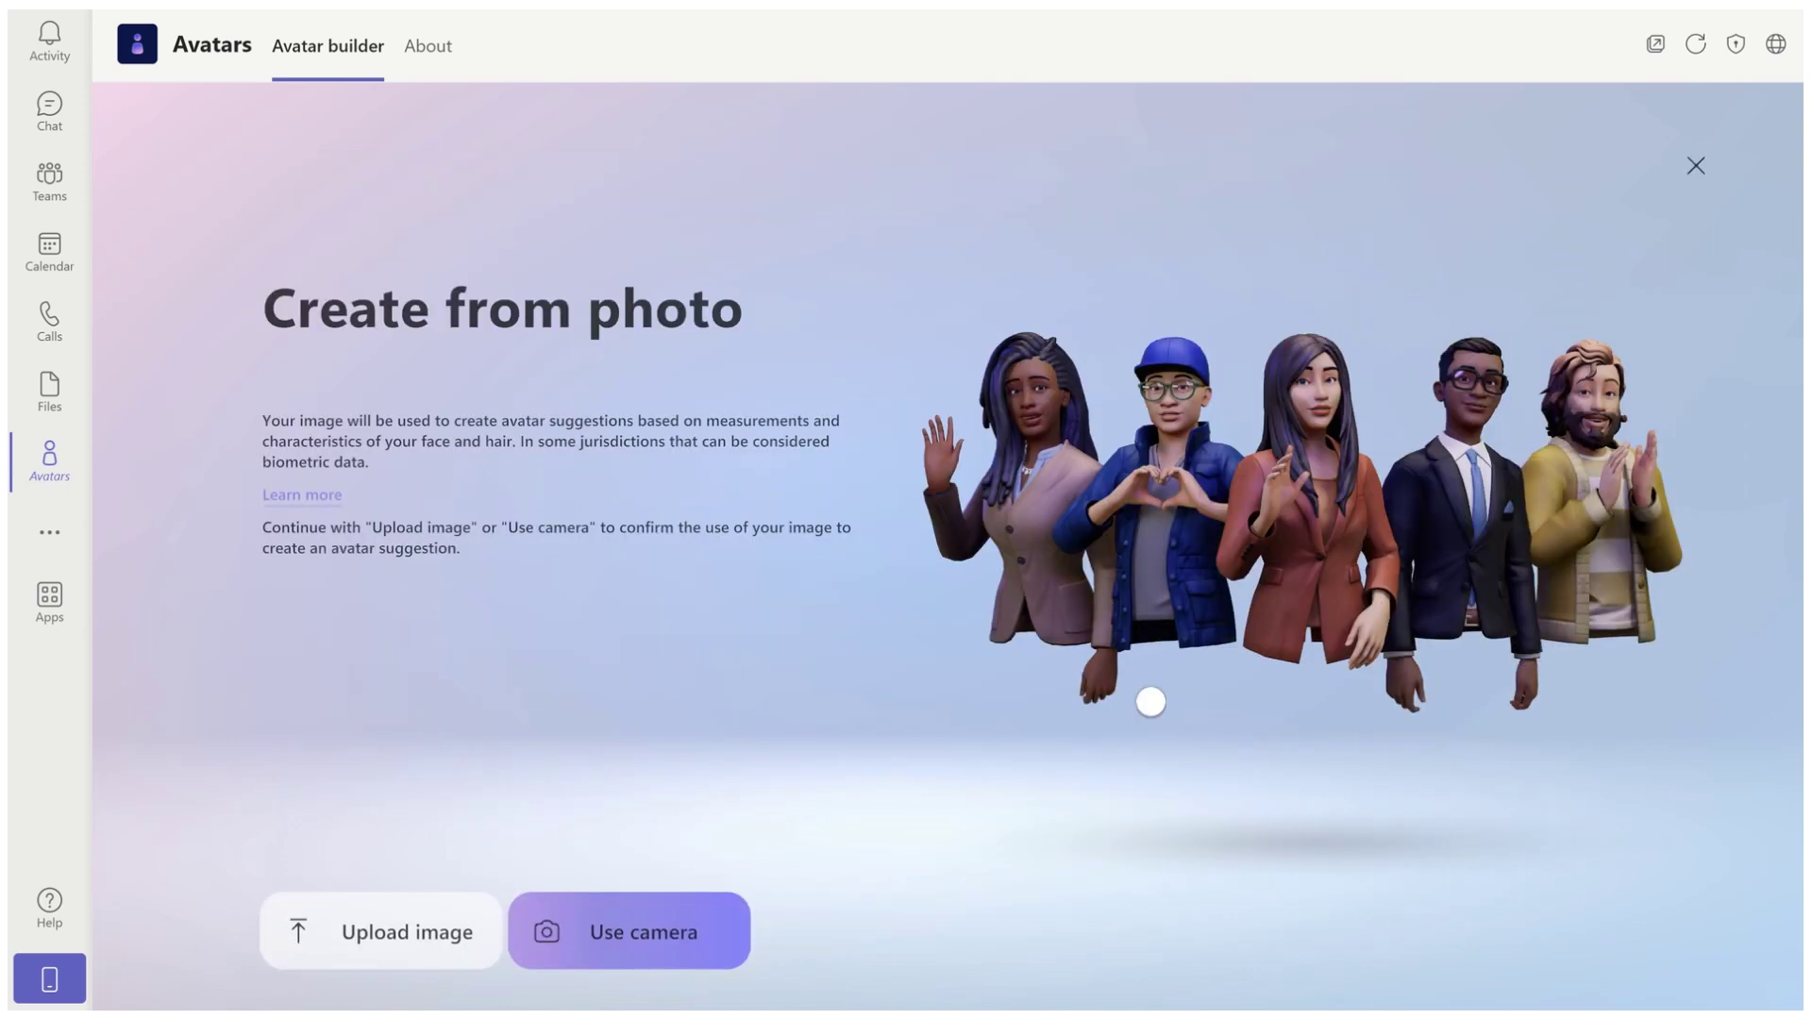
click(372, 955)
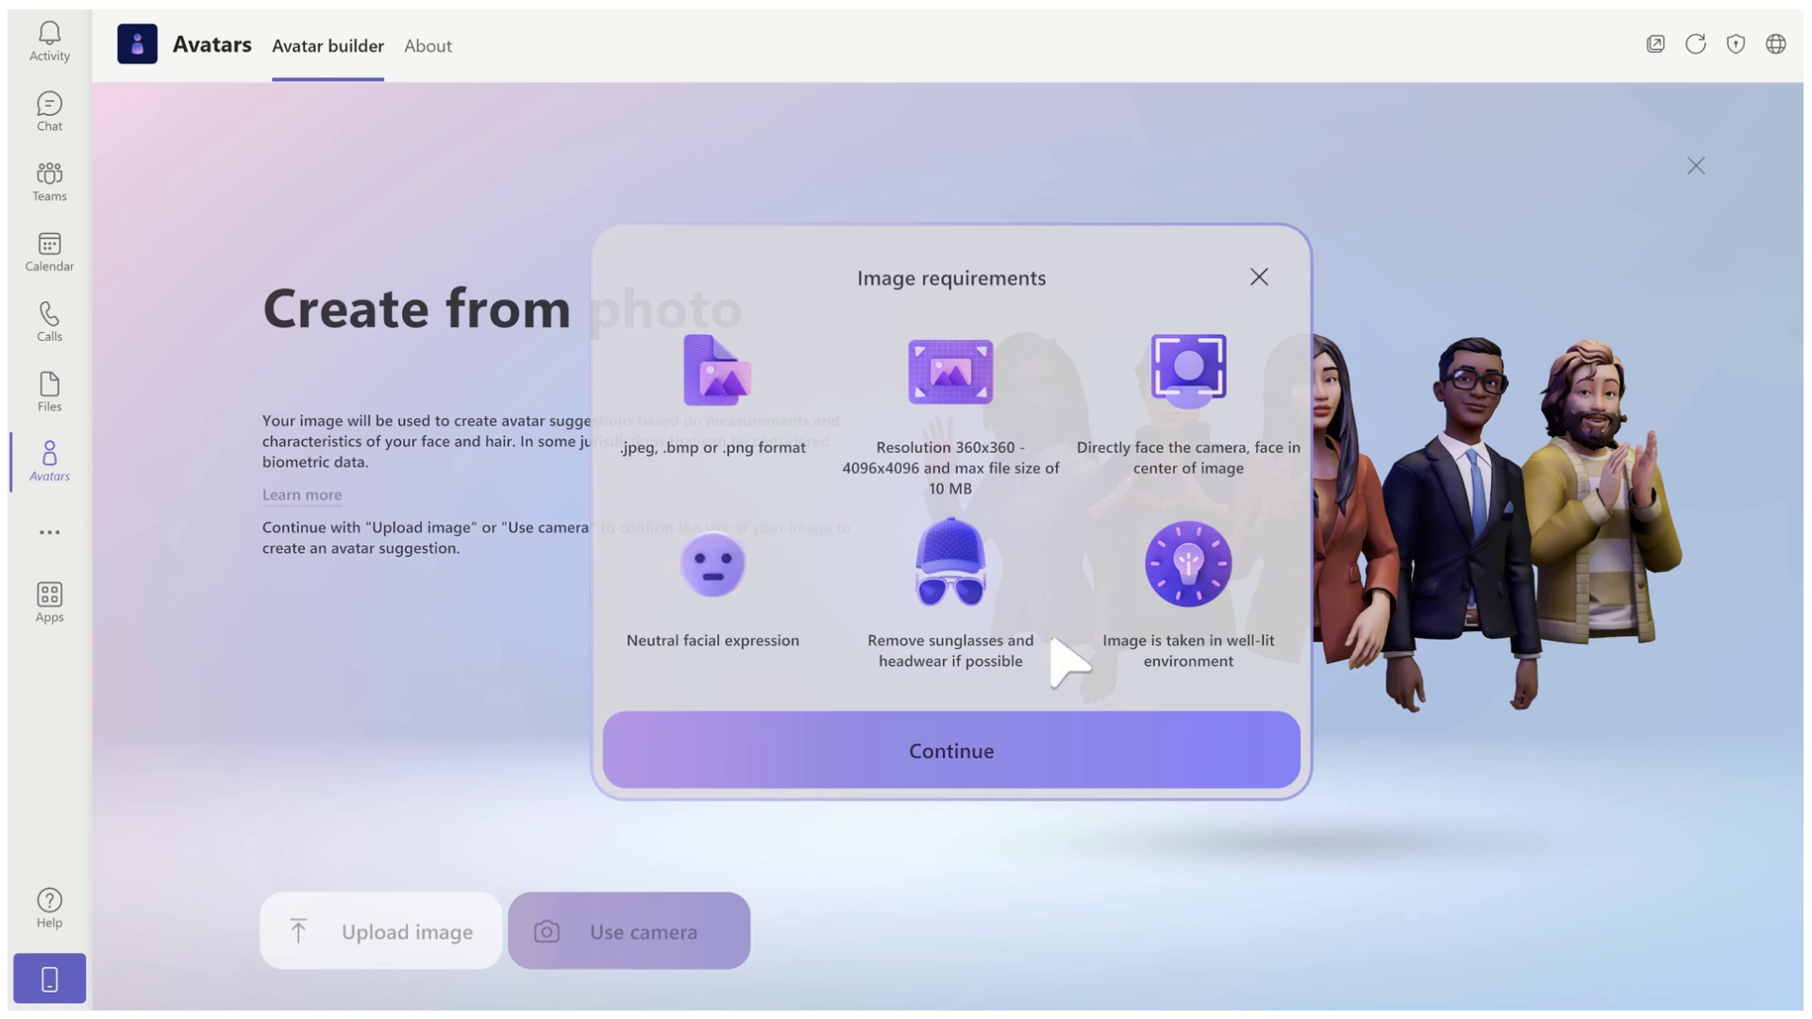
click(1004, 734)
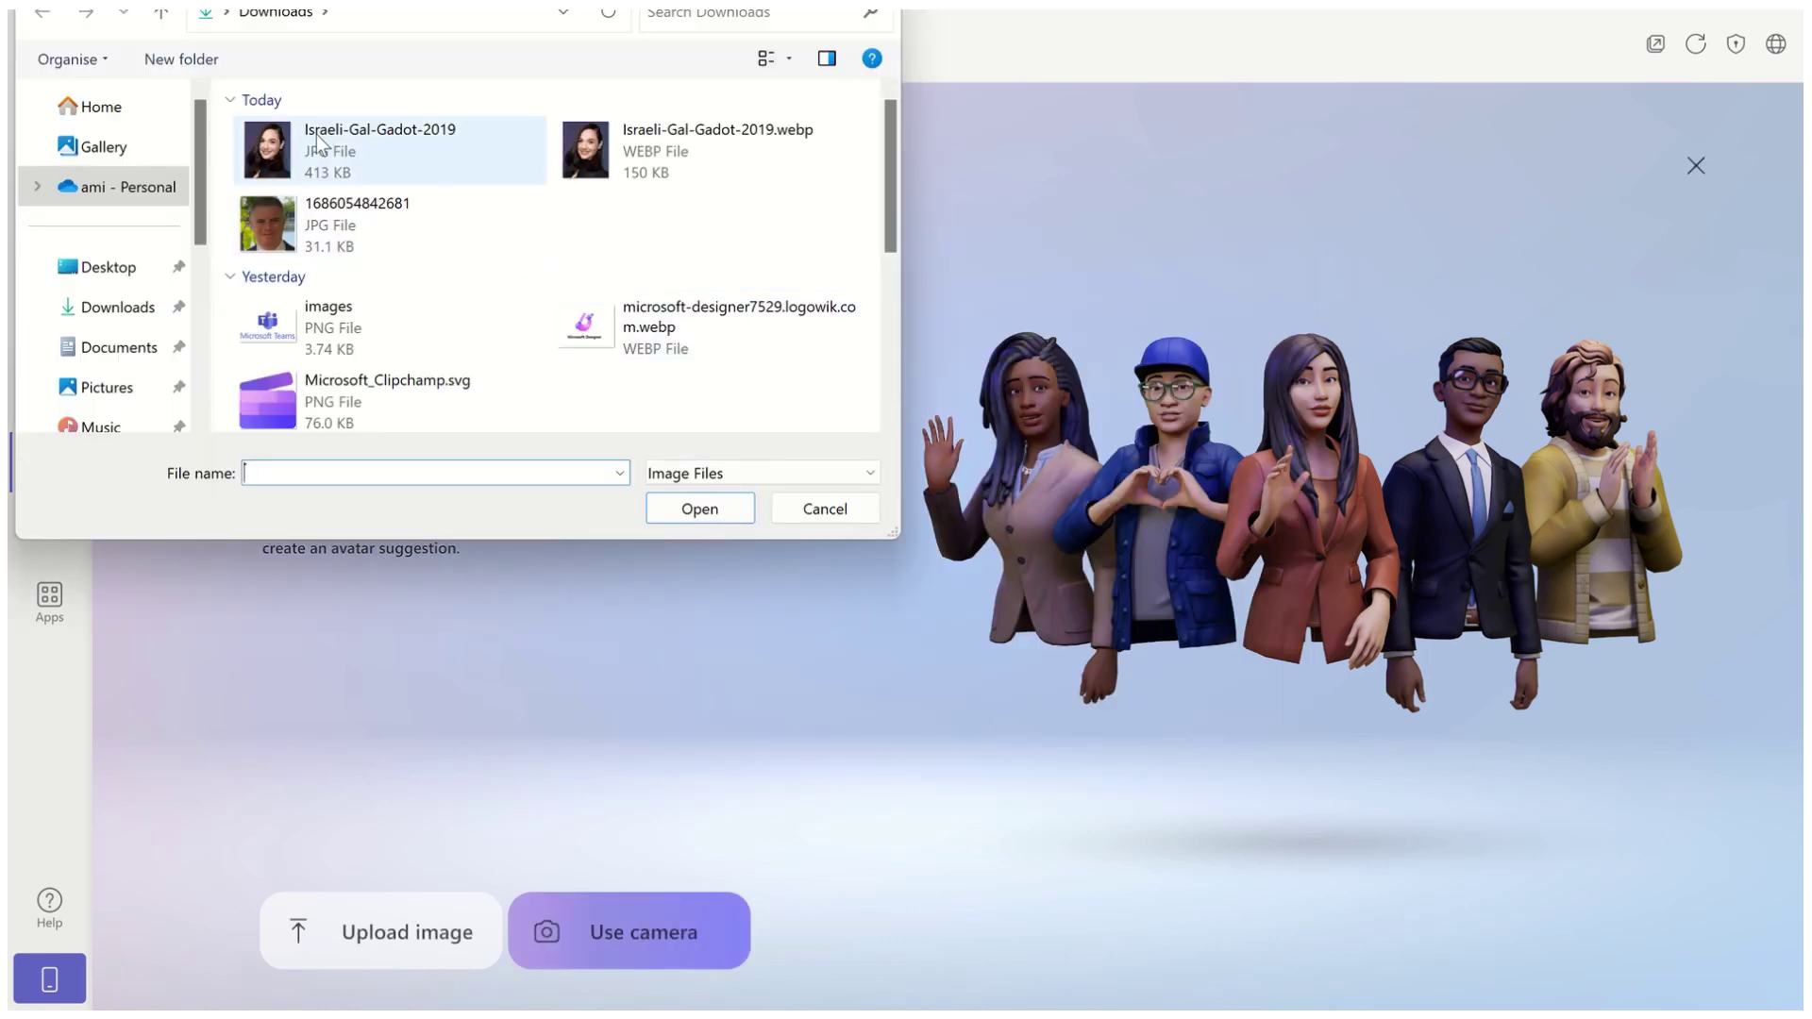
double_click(315, 134)
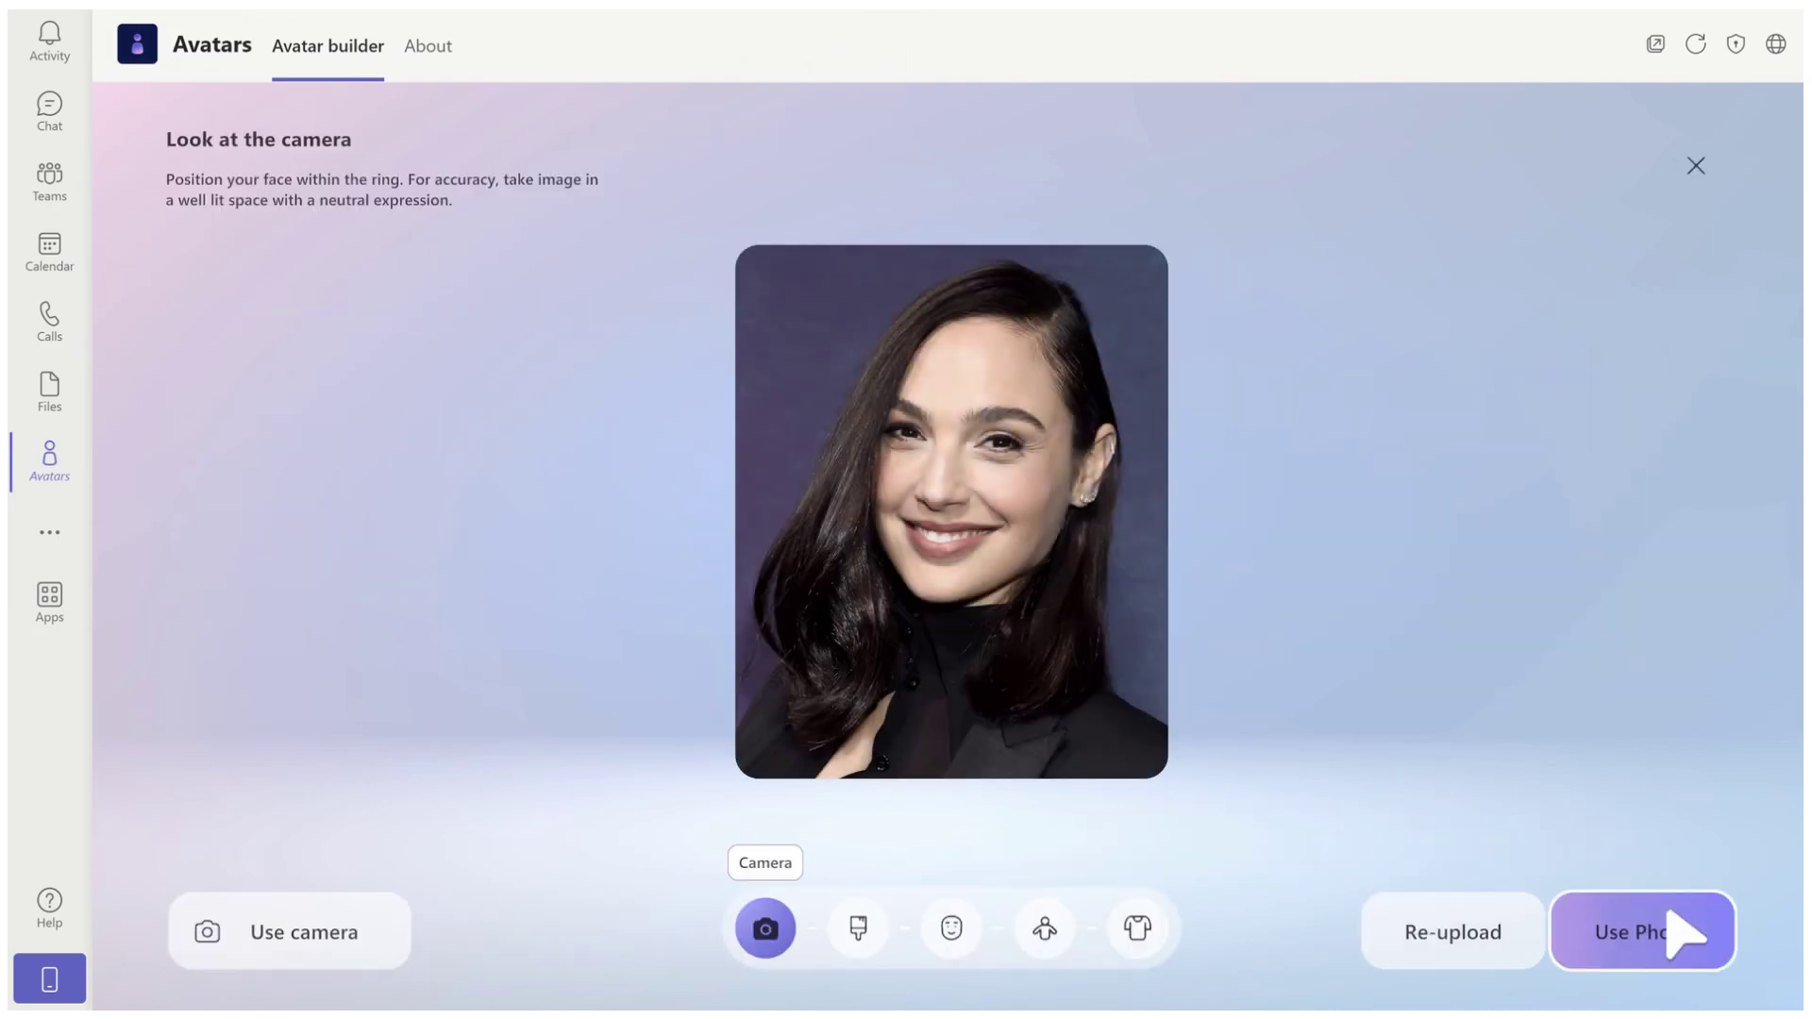
Use the uploaded portrait and pick the light-medium skin tone in row 3, column 4.
click(1678, 932)
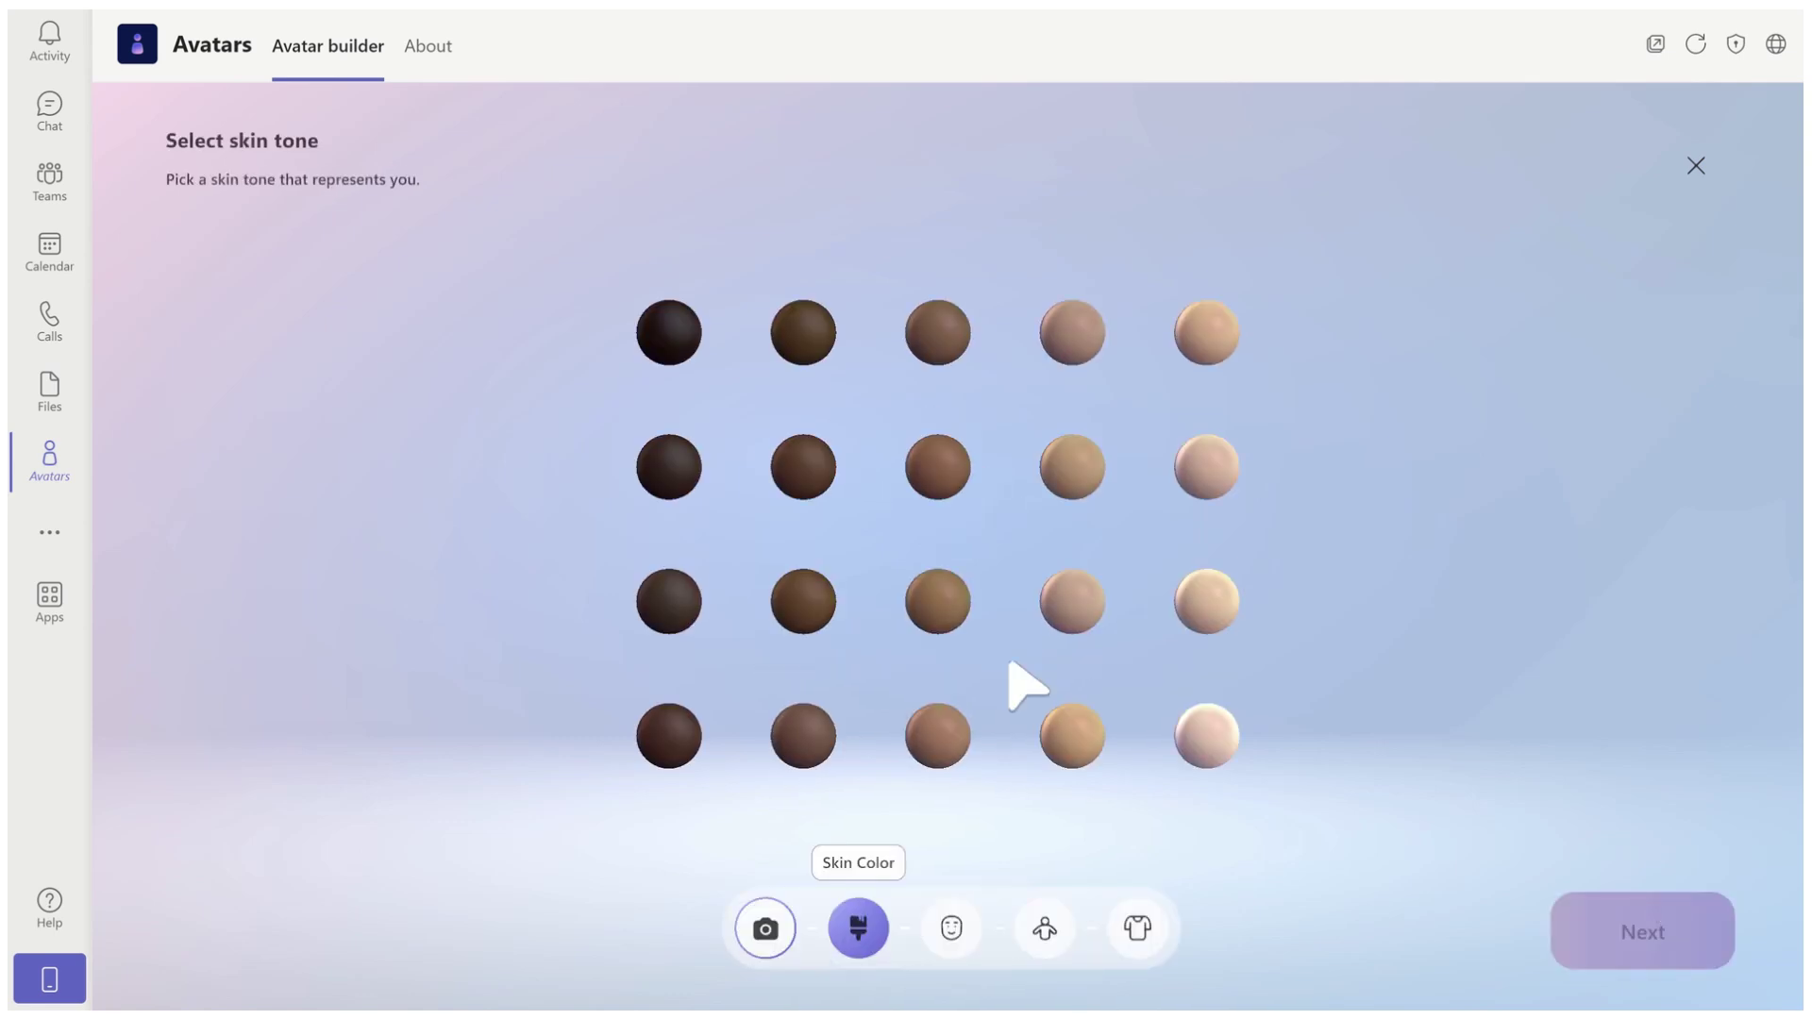
click(1071, 609)
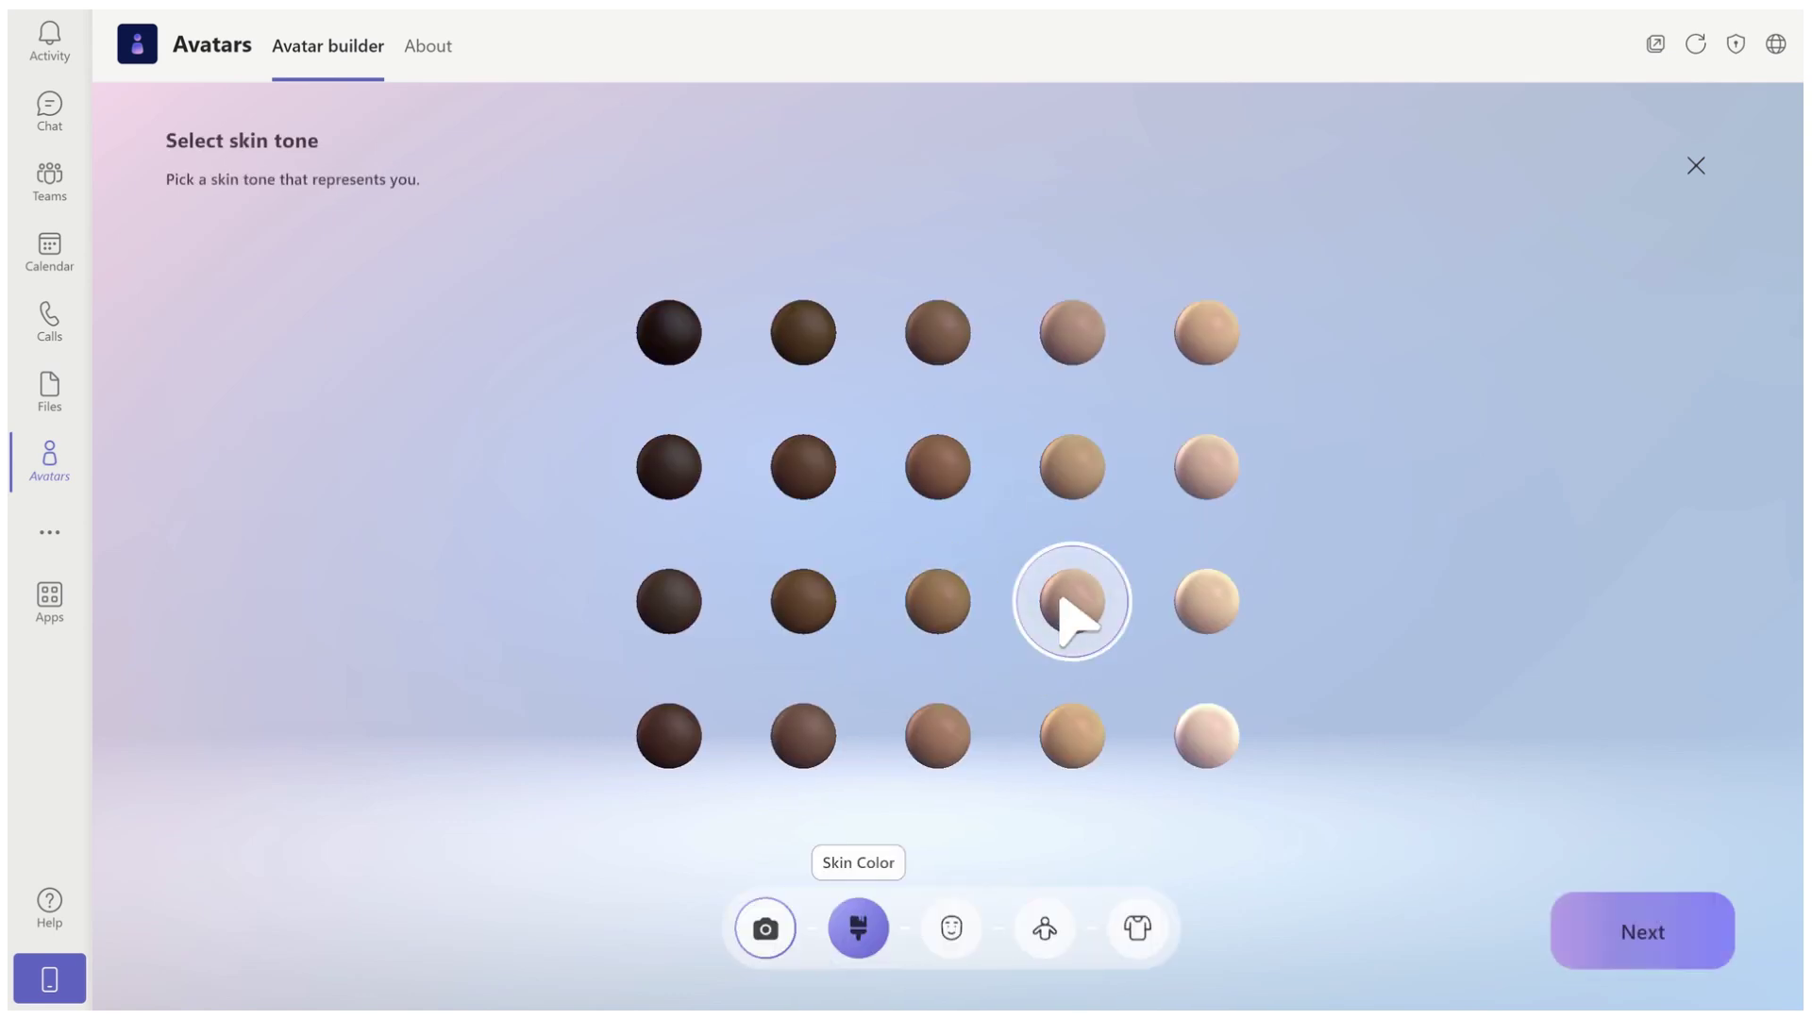
click(1681, 952)
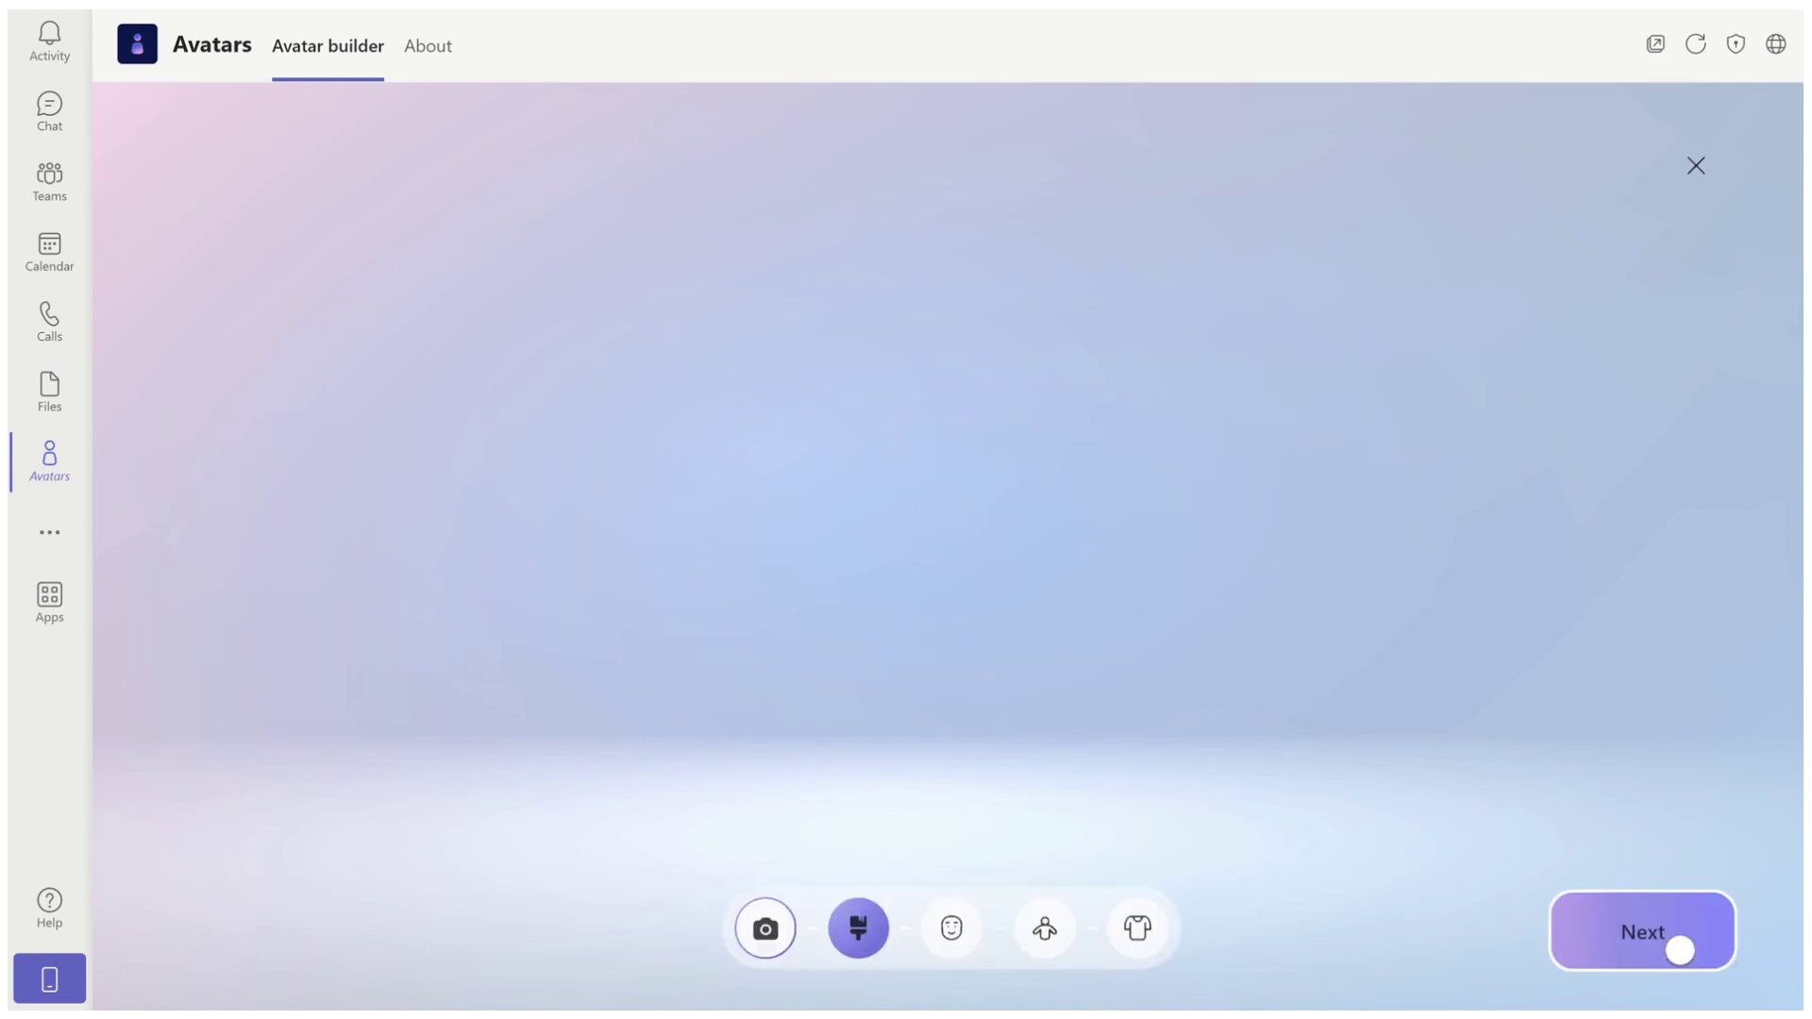
Pick the long straight-haired suggestion and the middle body shape.
click(1681, 950)
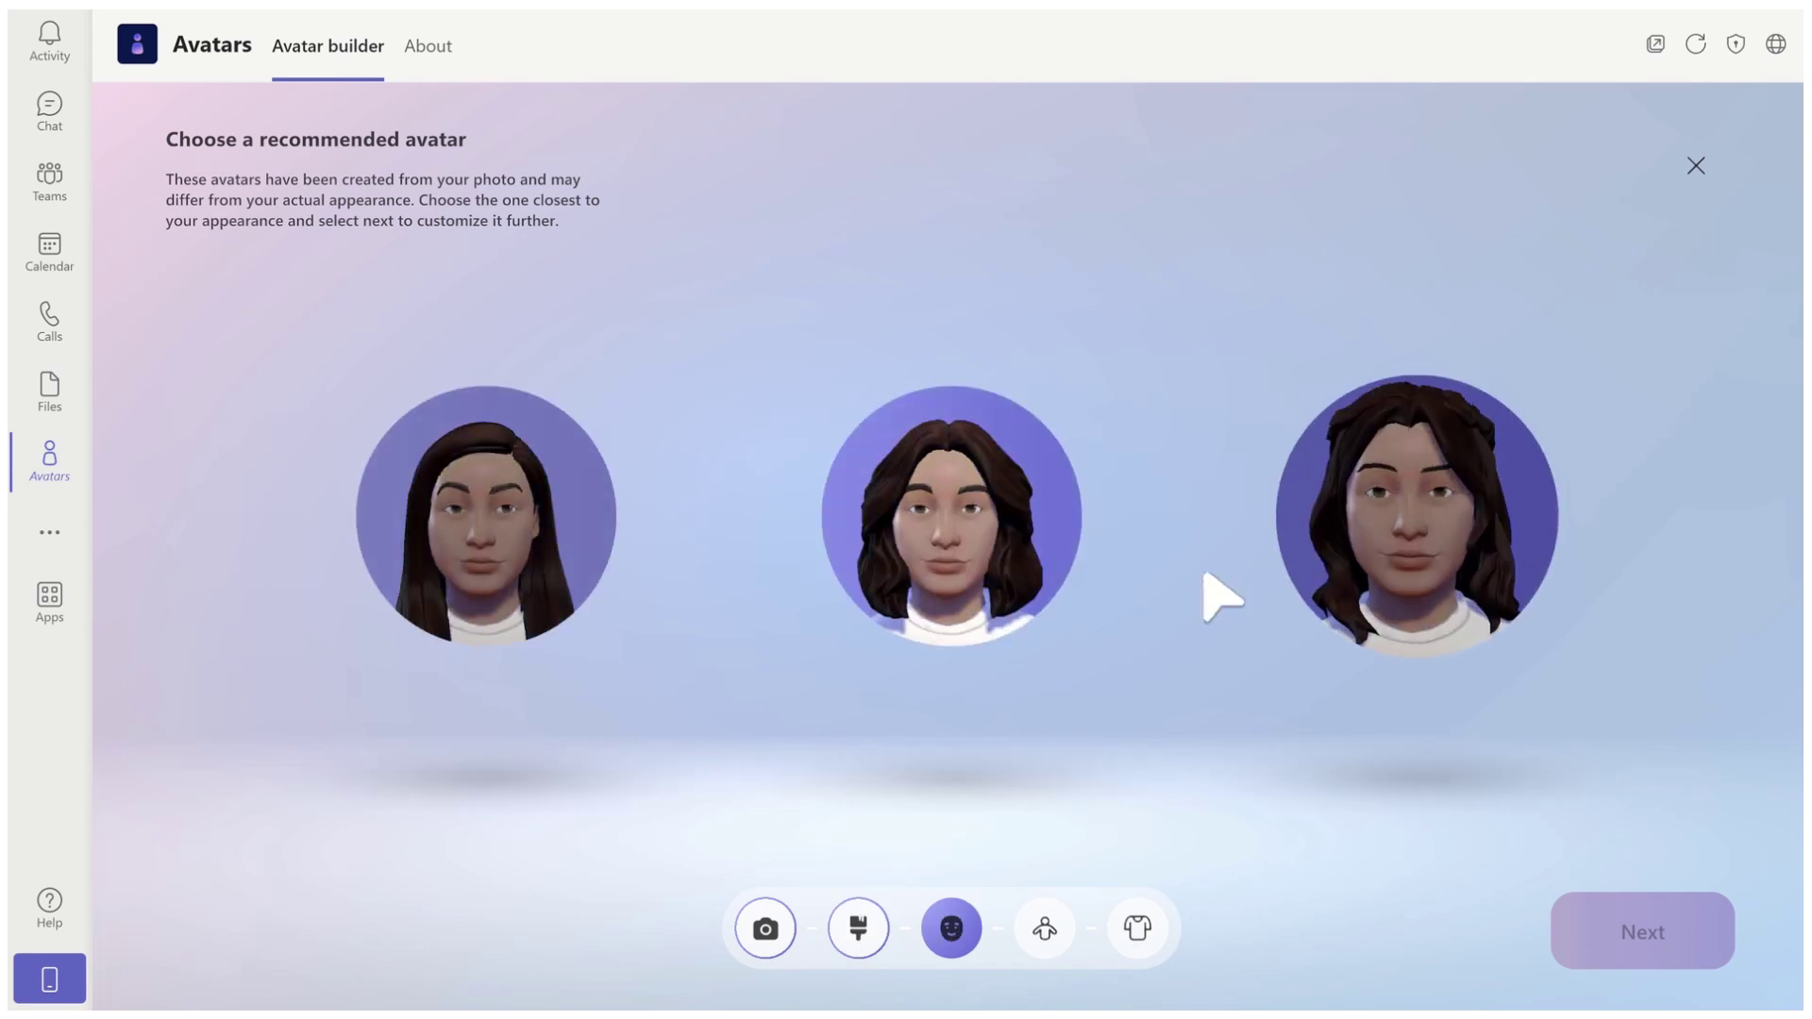
click(463, 538)
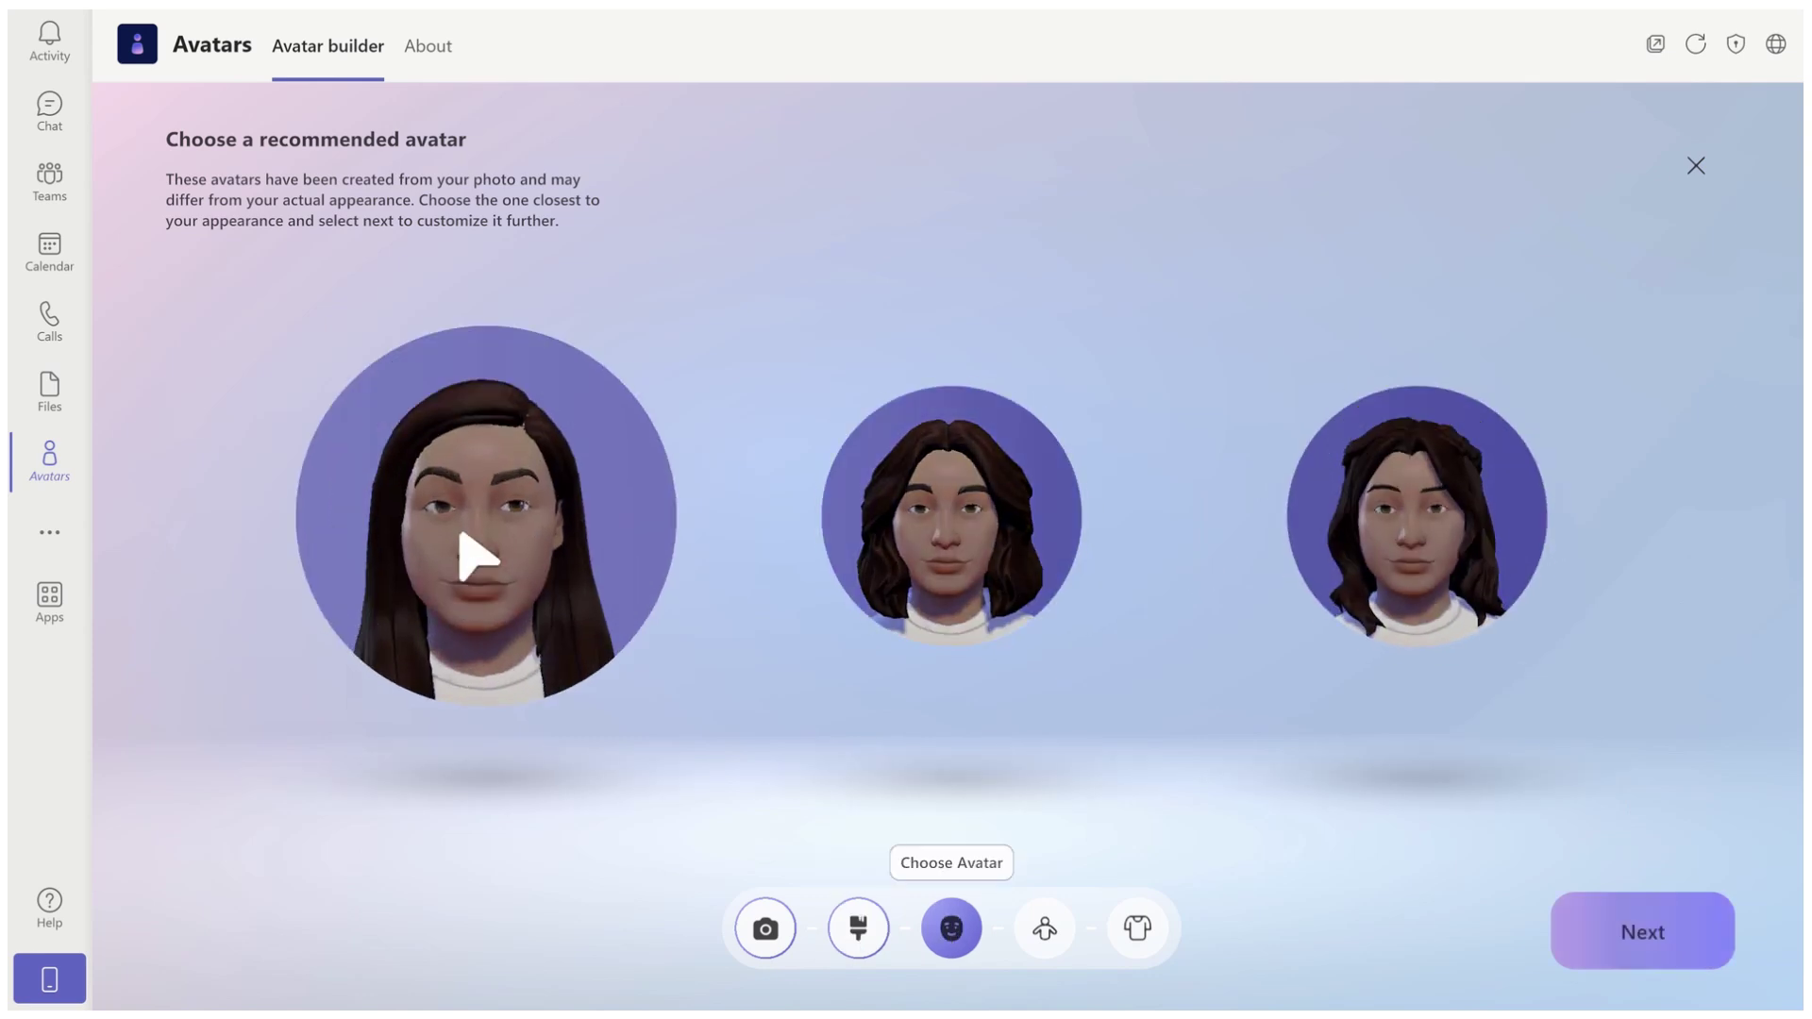
click(1656, 934)
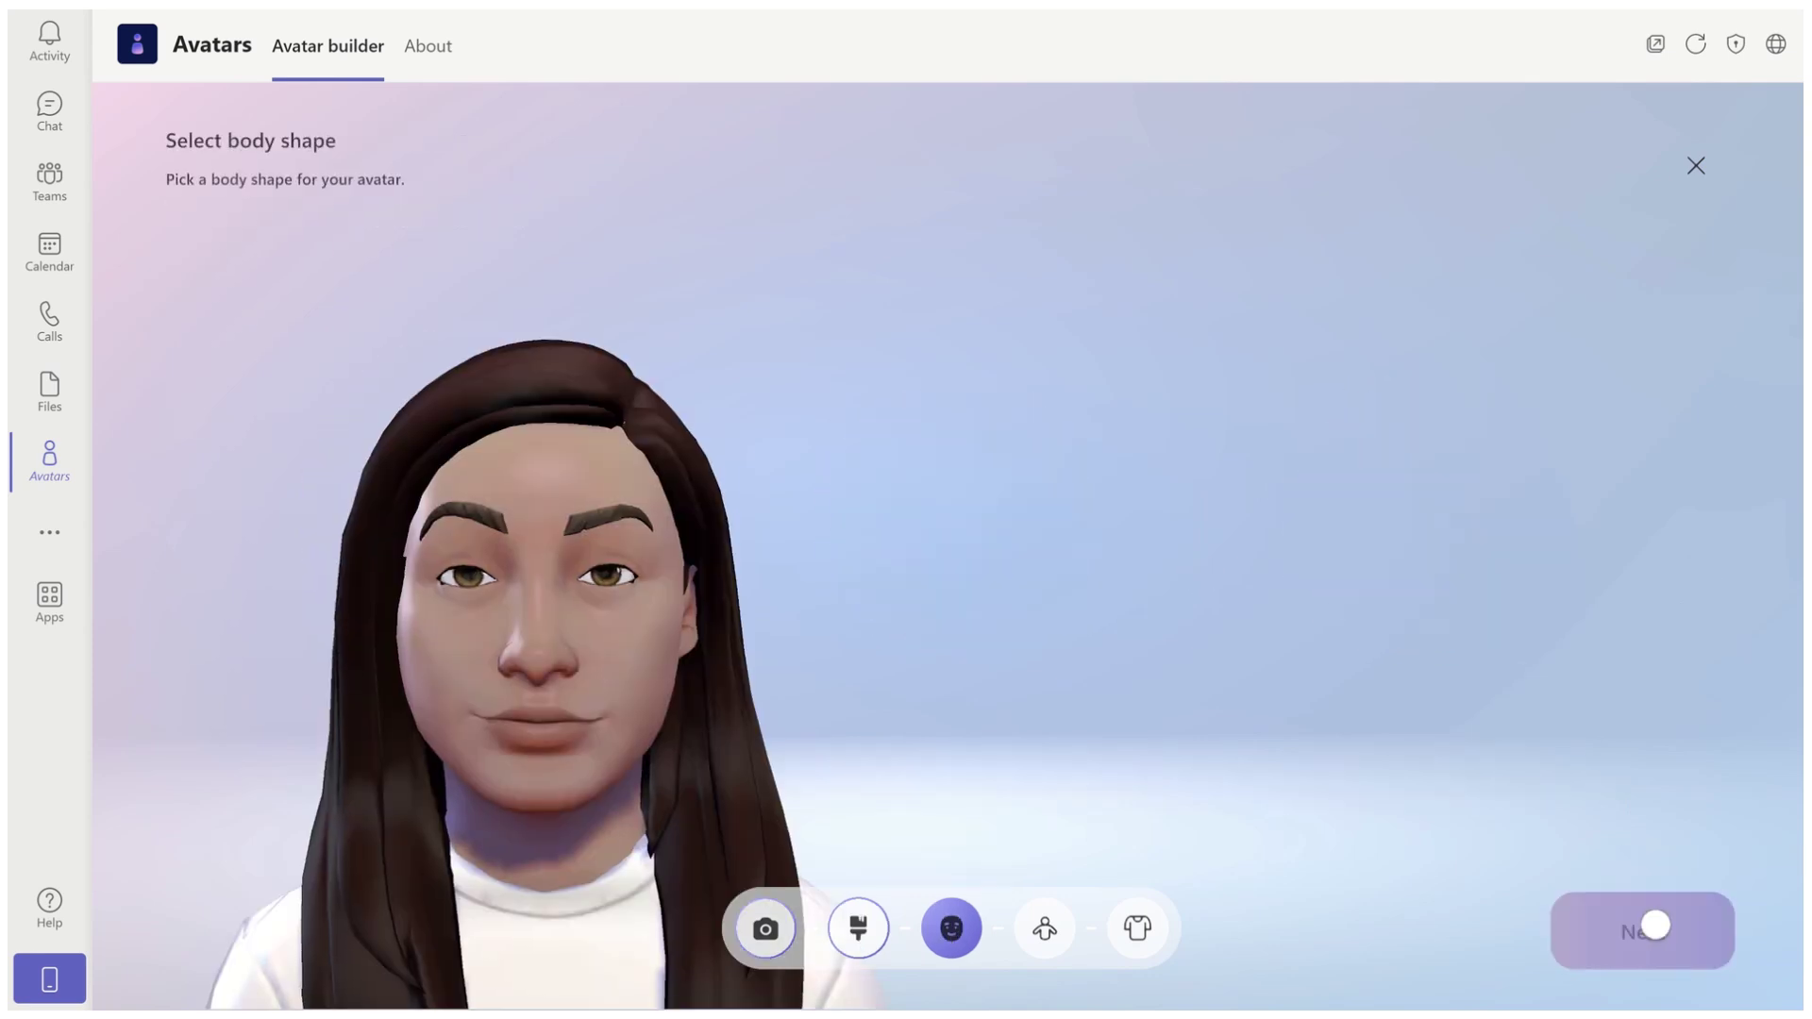
click(1390, 555)
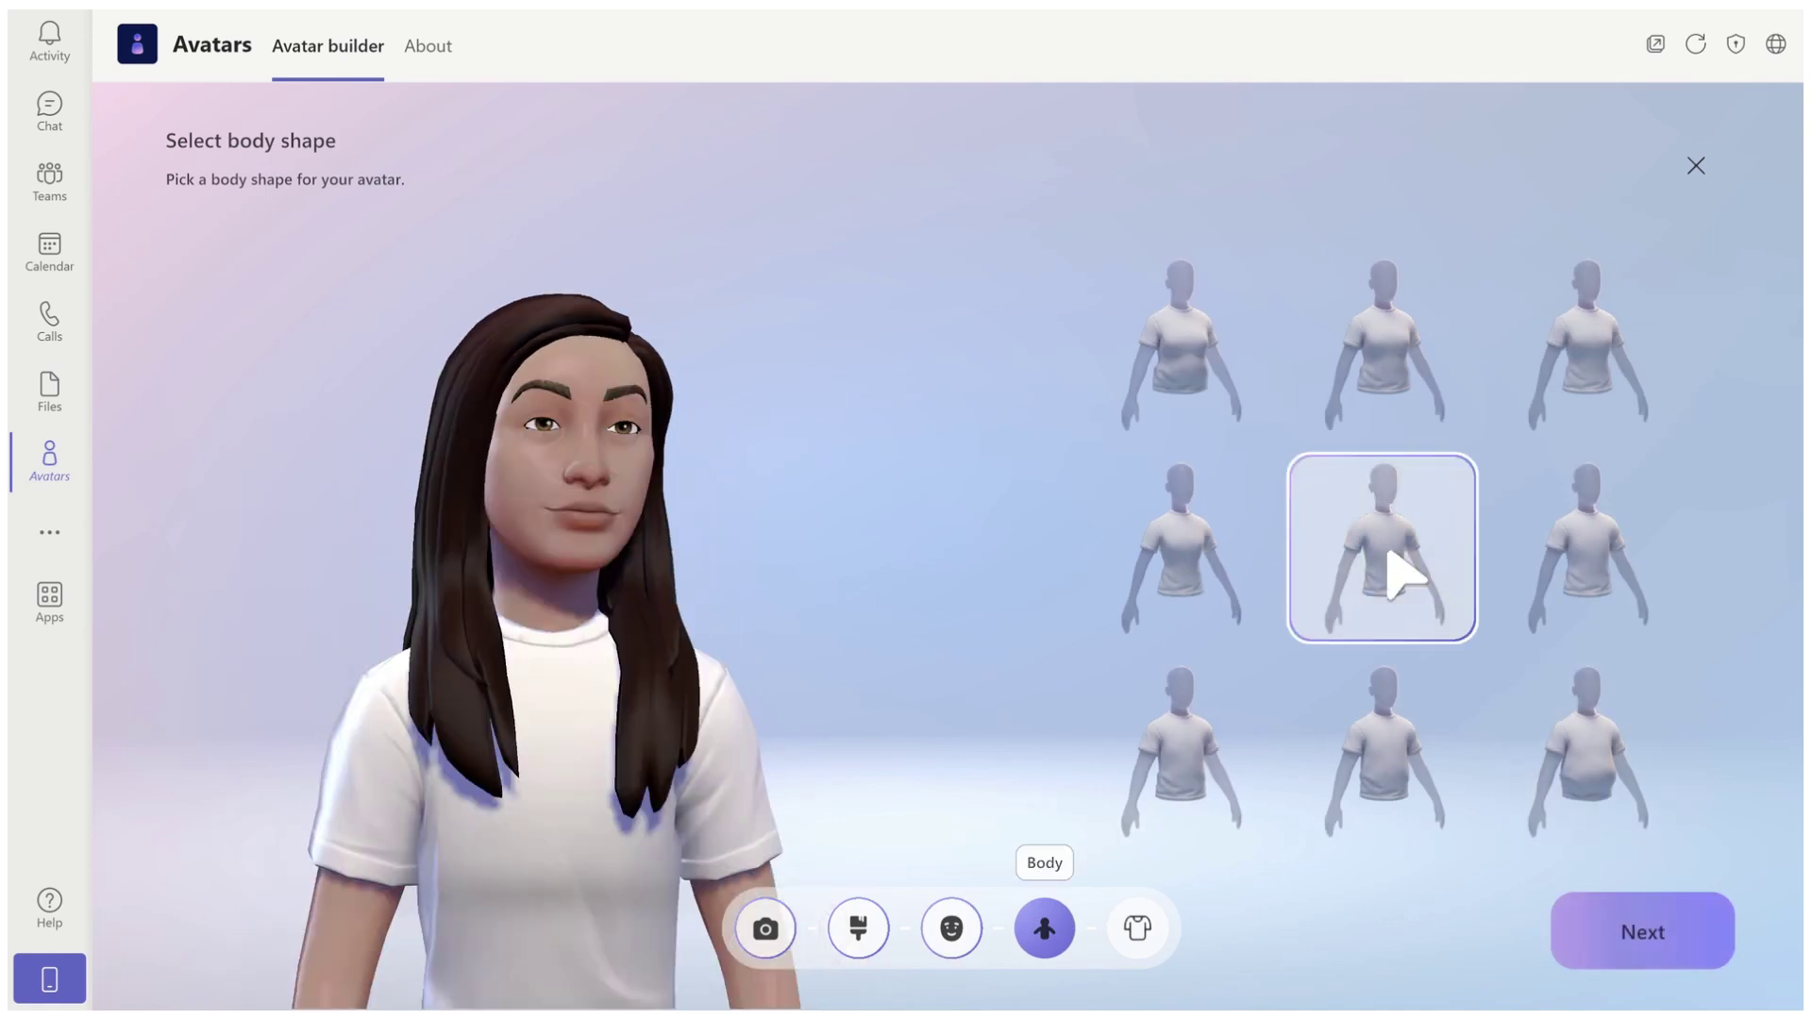
click(1632, 930)
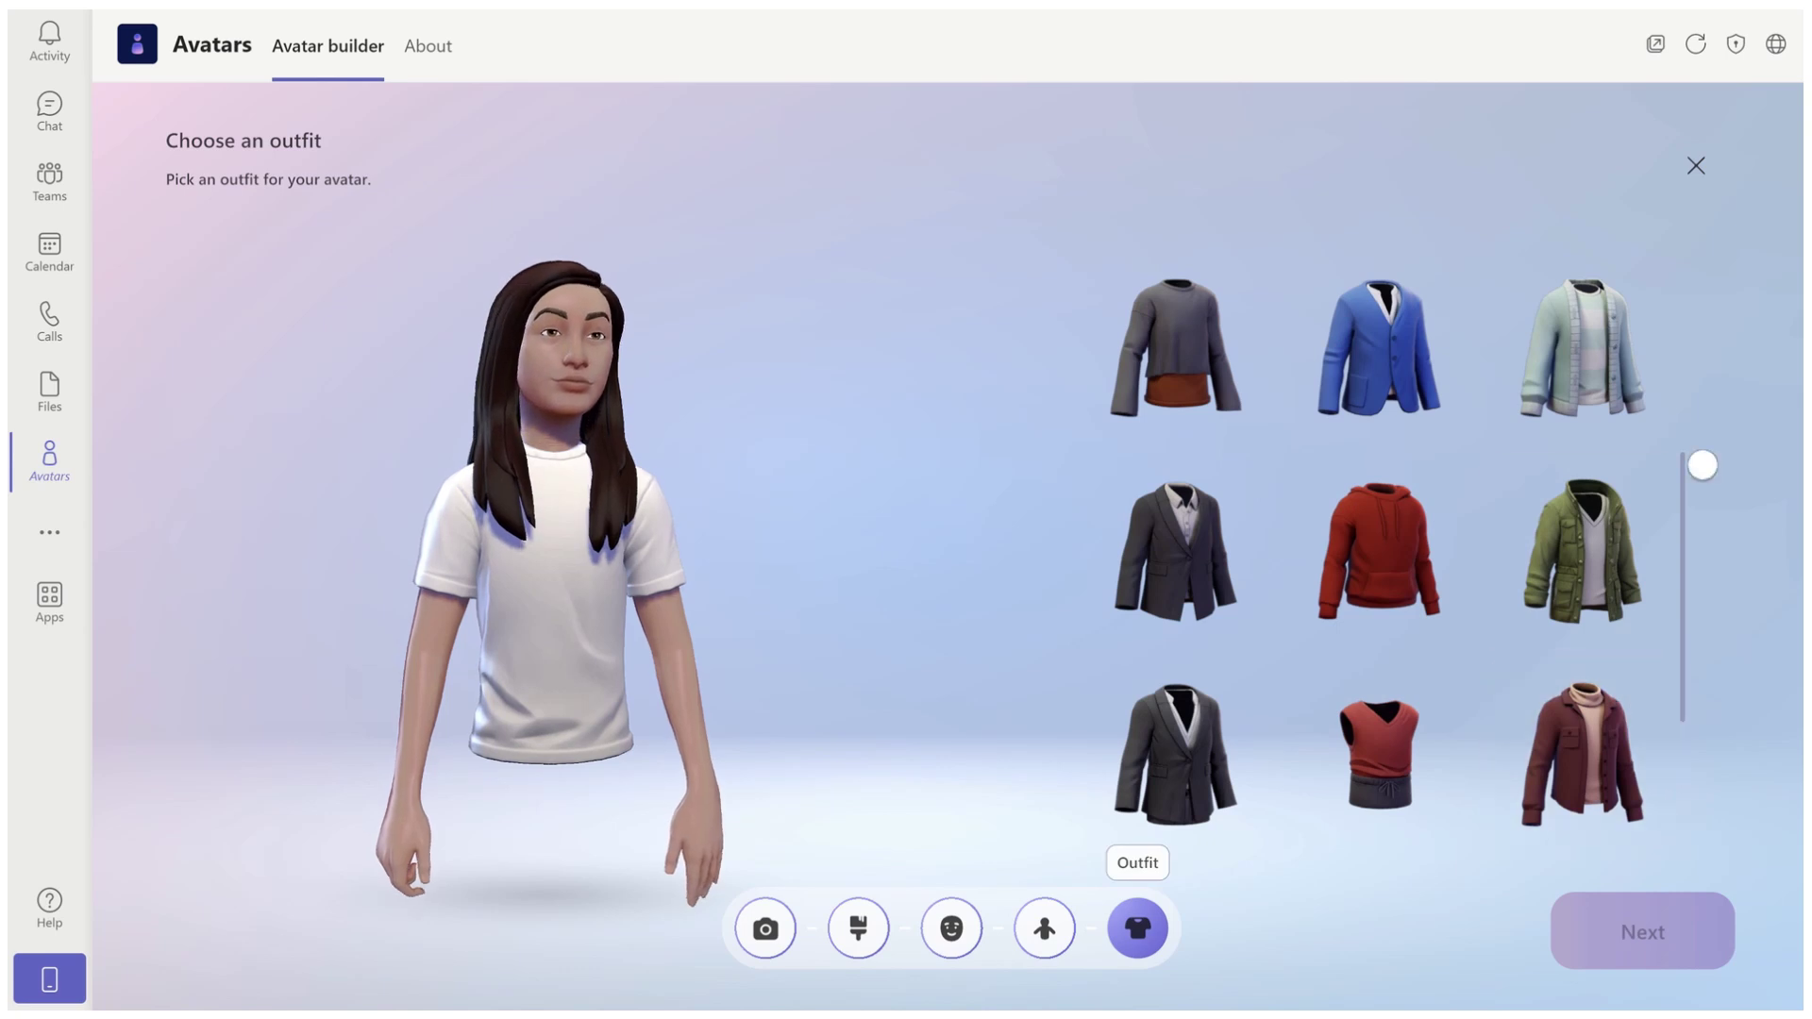
Dress the avatar in the pink turtleneck blouse and save it for further customizing.
scroll(1690, 642, down, 3)
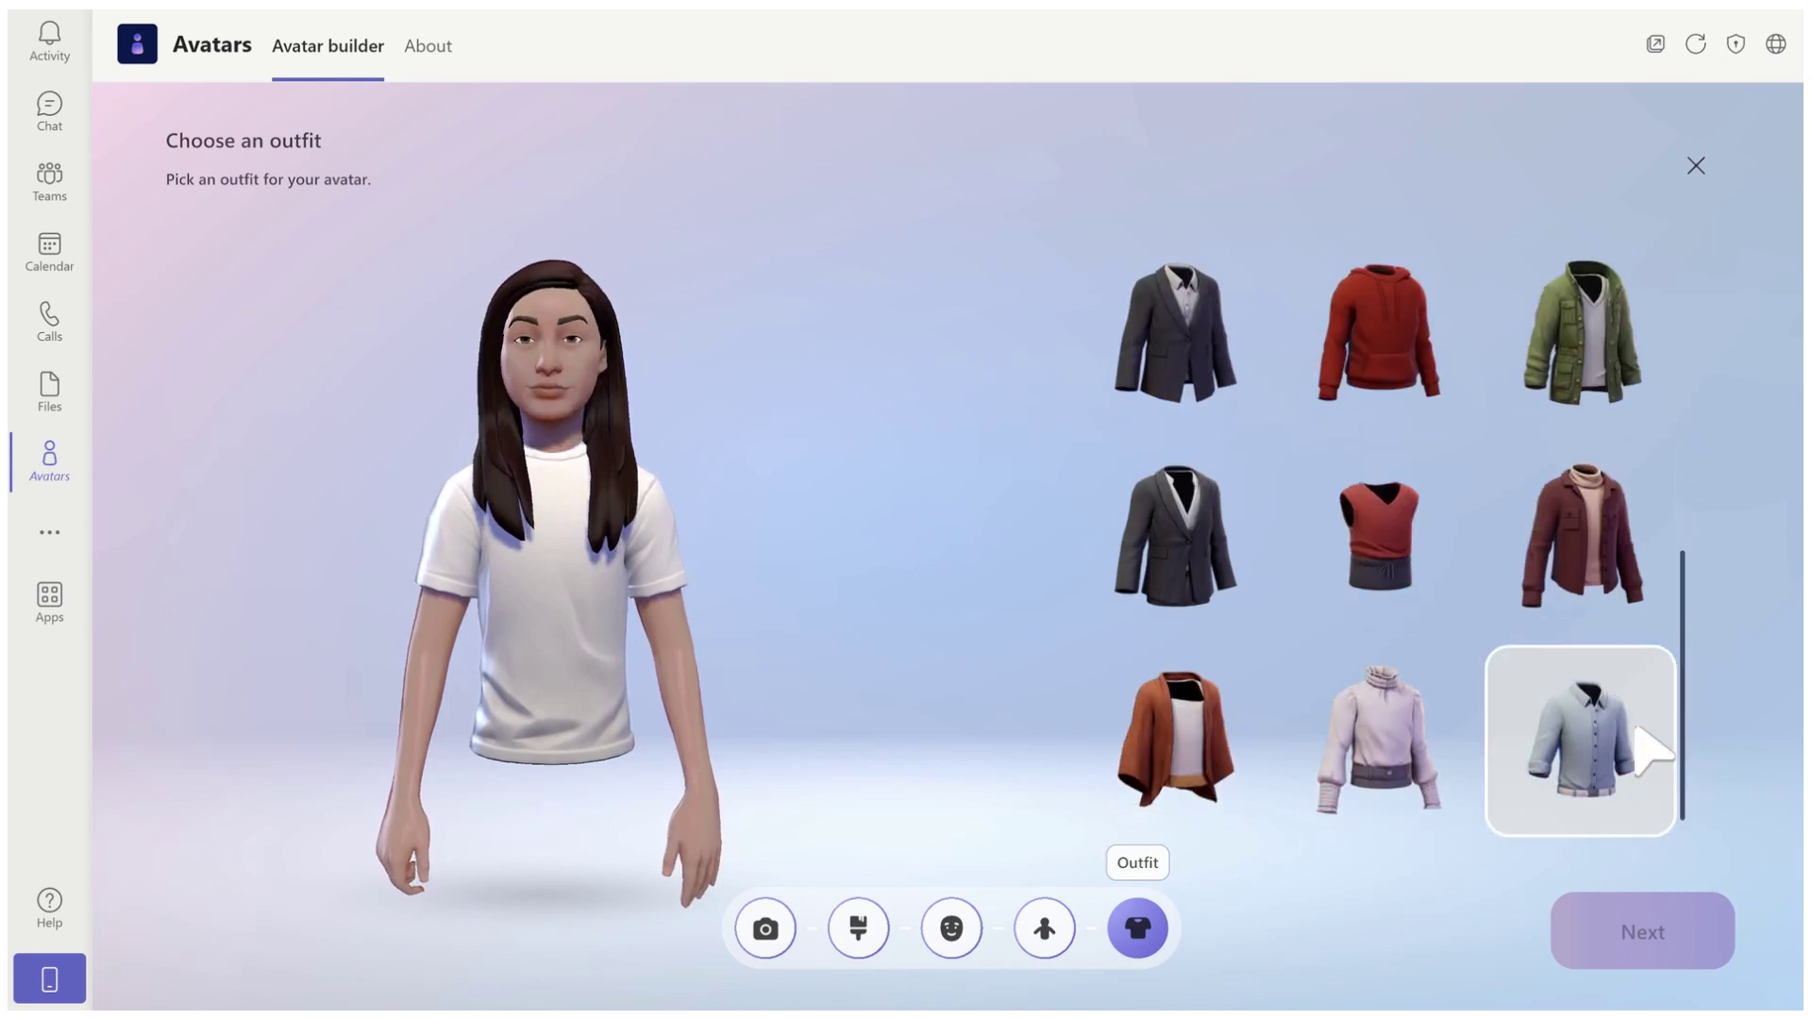
click(1360, 732)
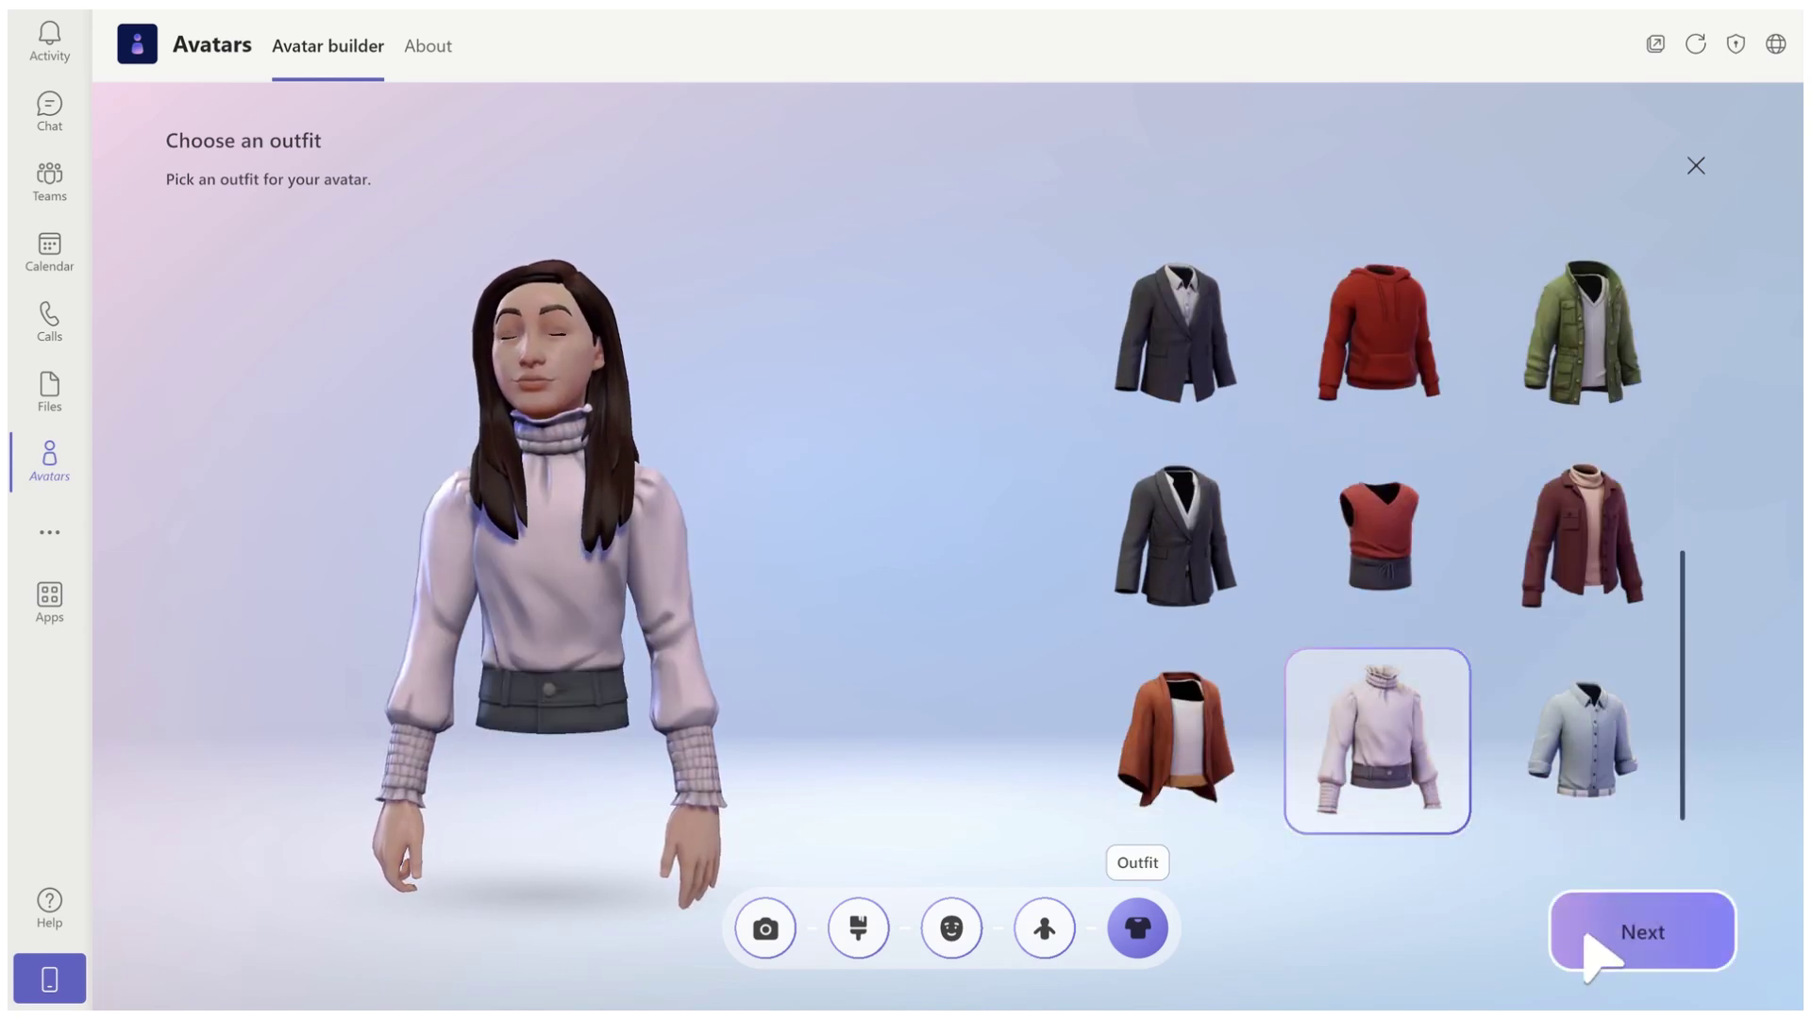
click(1647, 940)
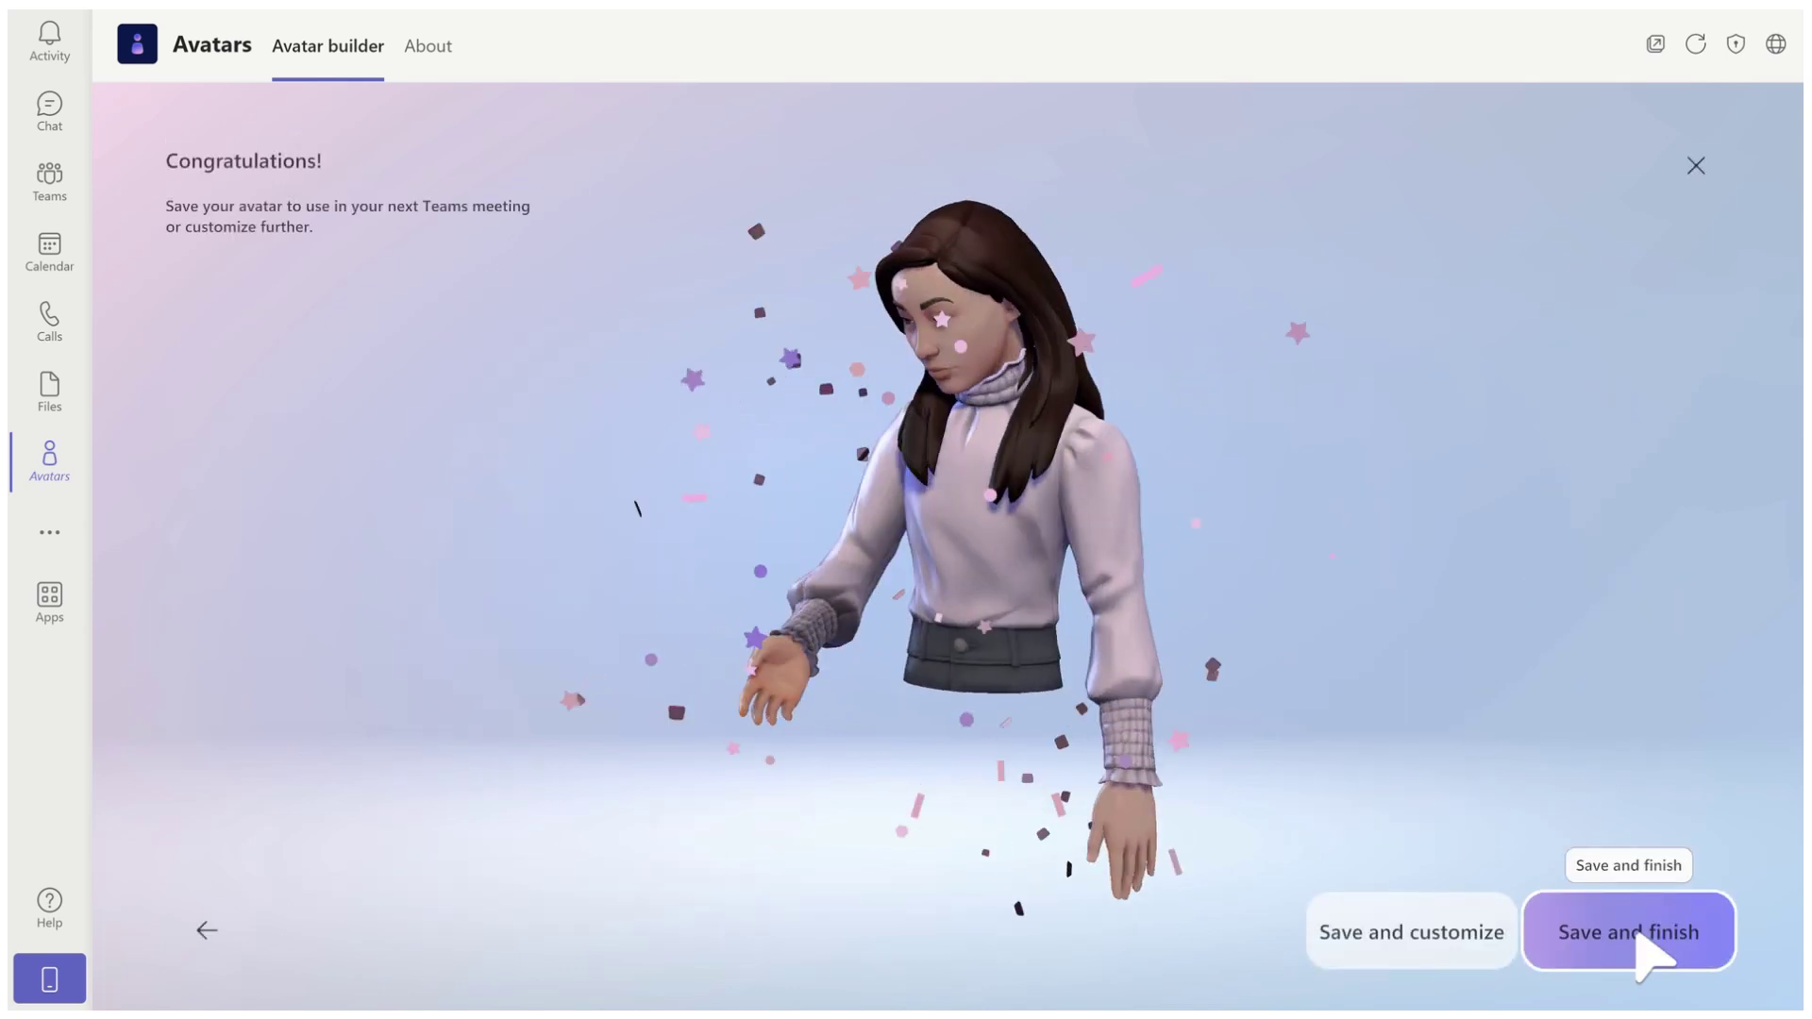
click(1412, 953)
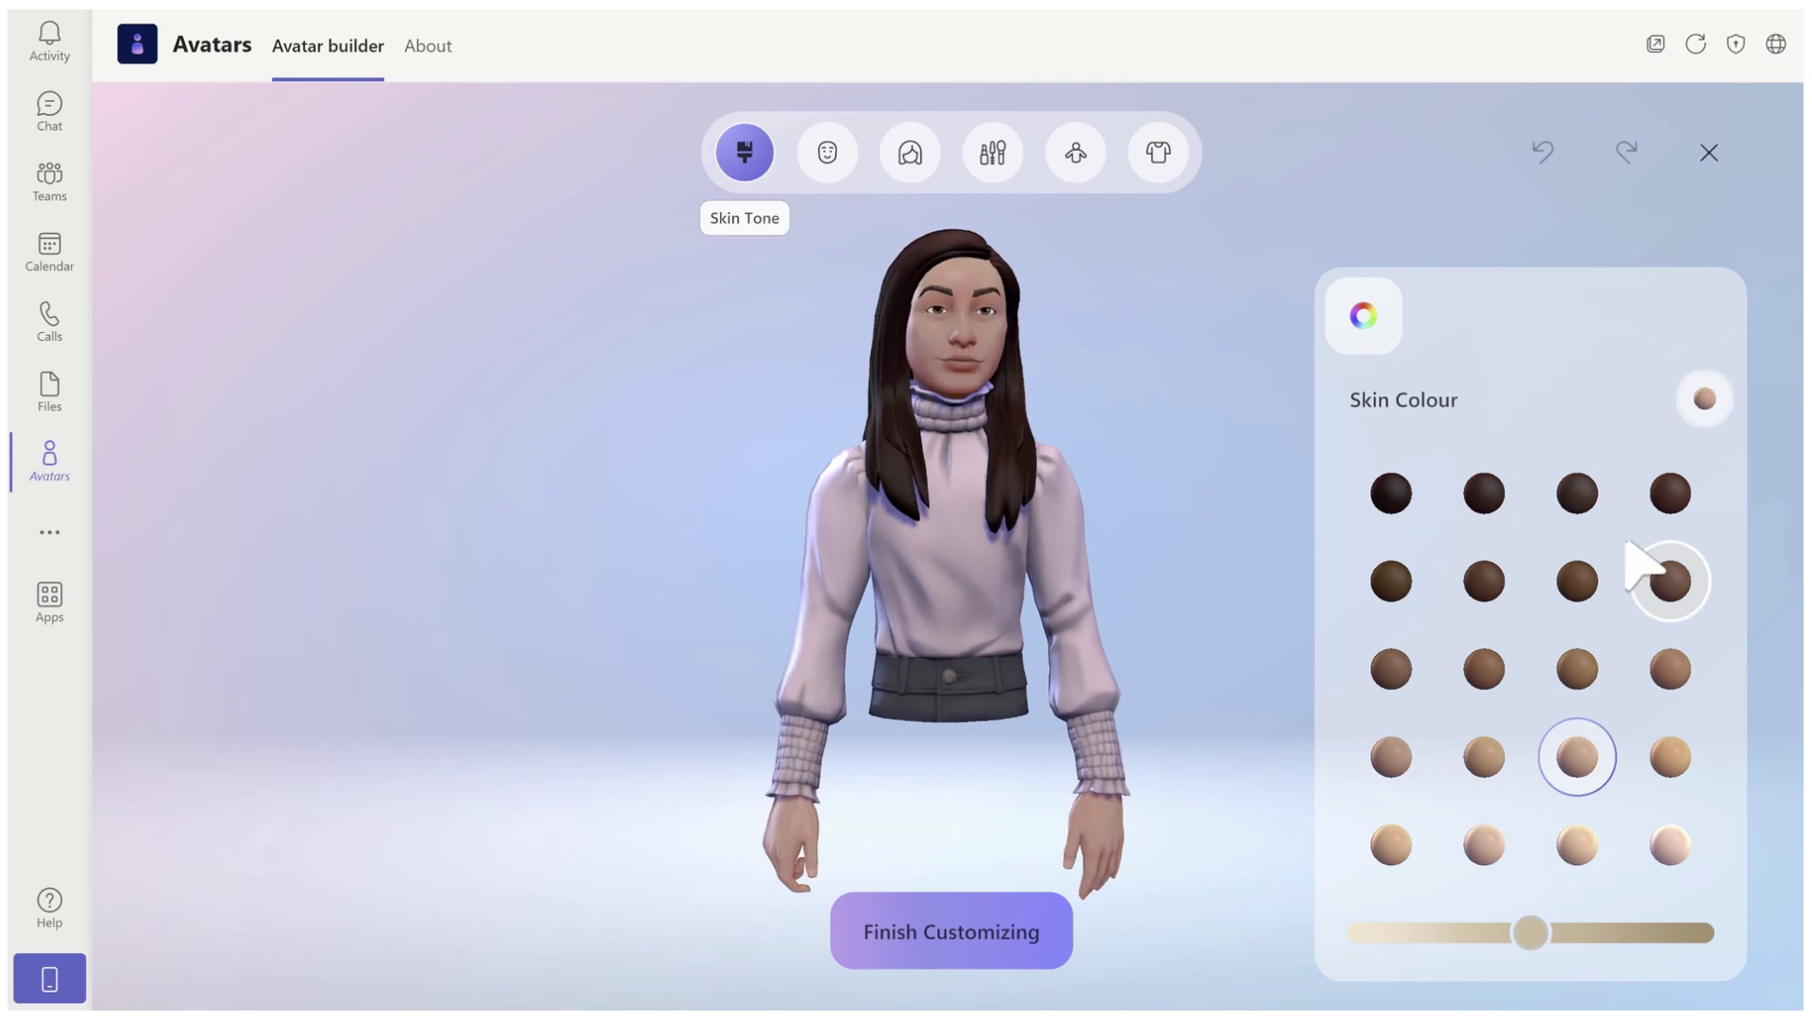
In Body settings, raise Muscles near maximum and Bust to about midway.
click(931, 160)
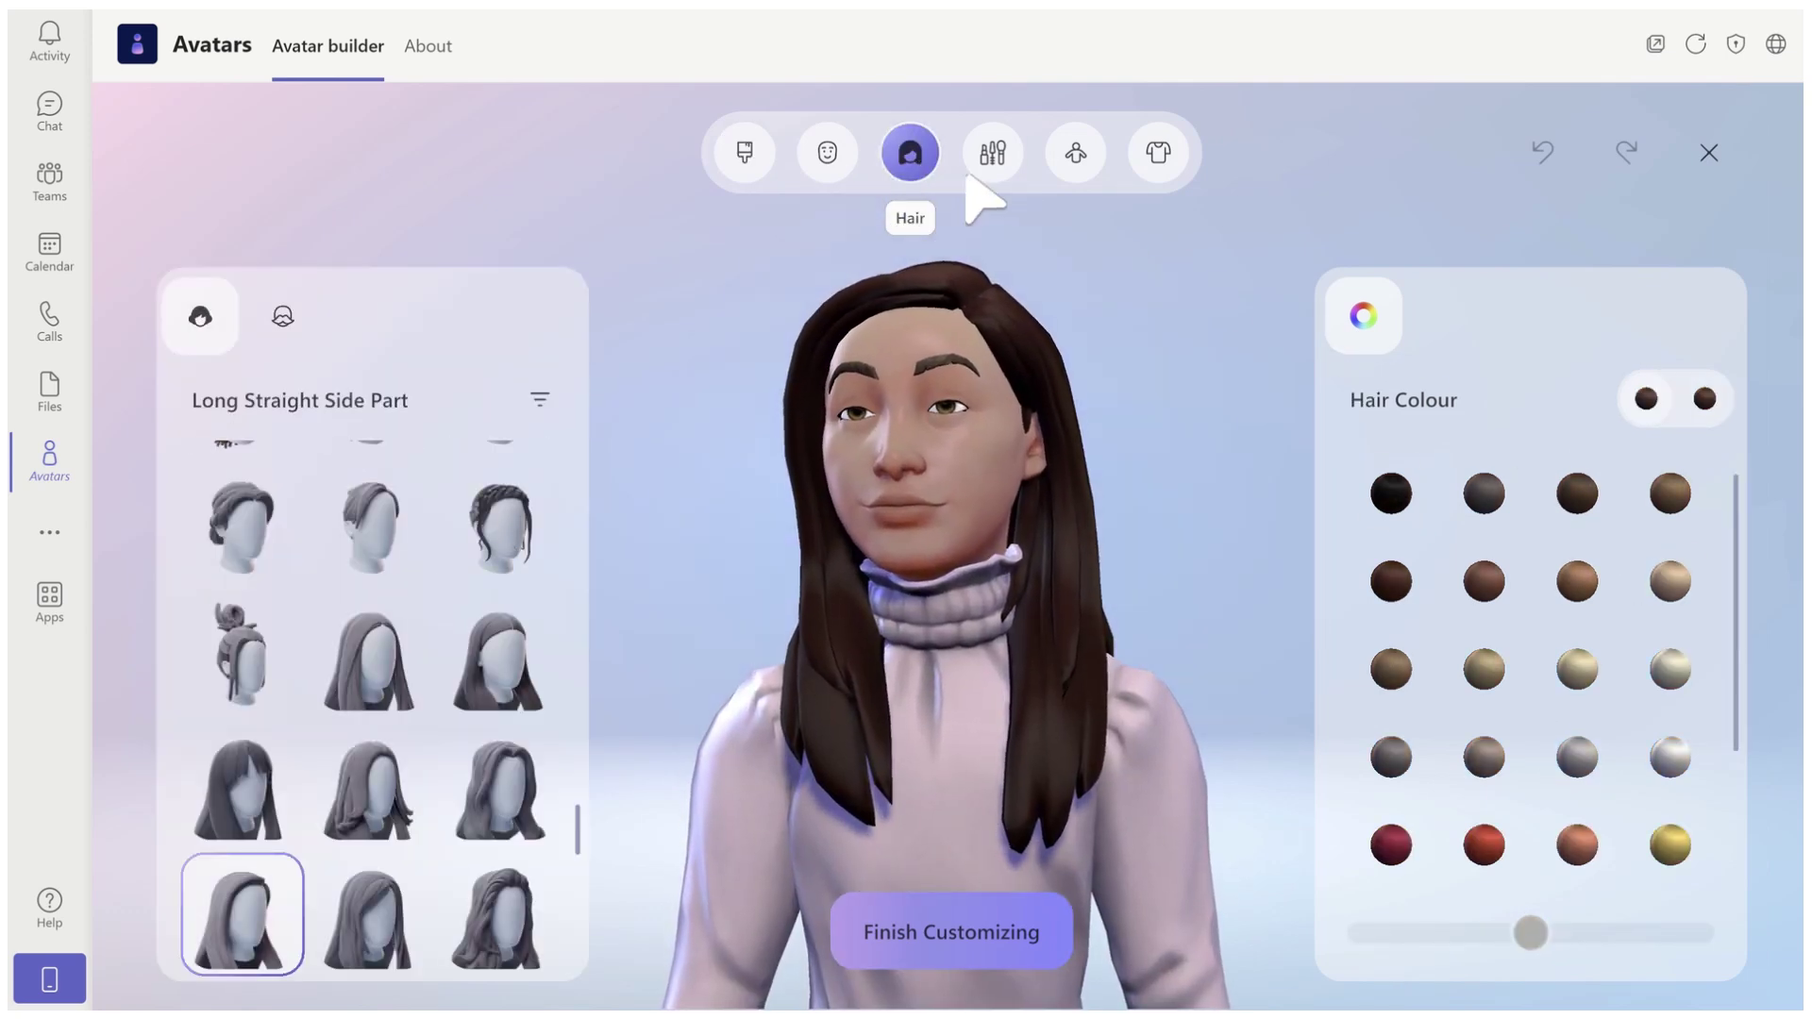
click(996, 156)
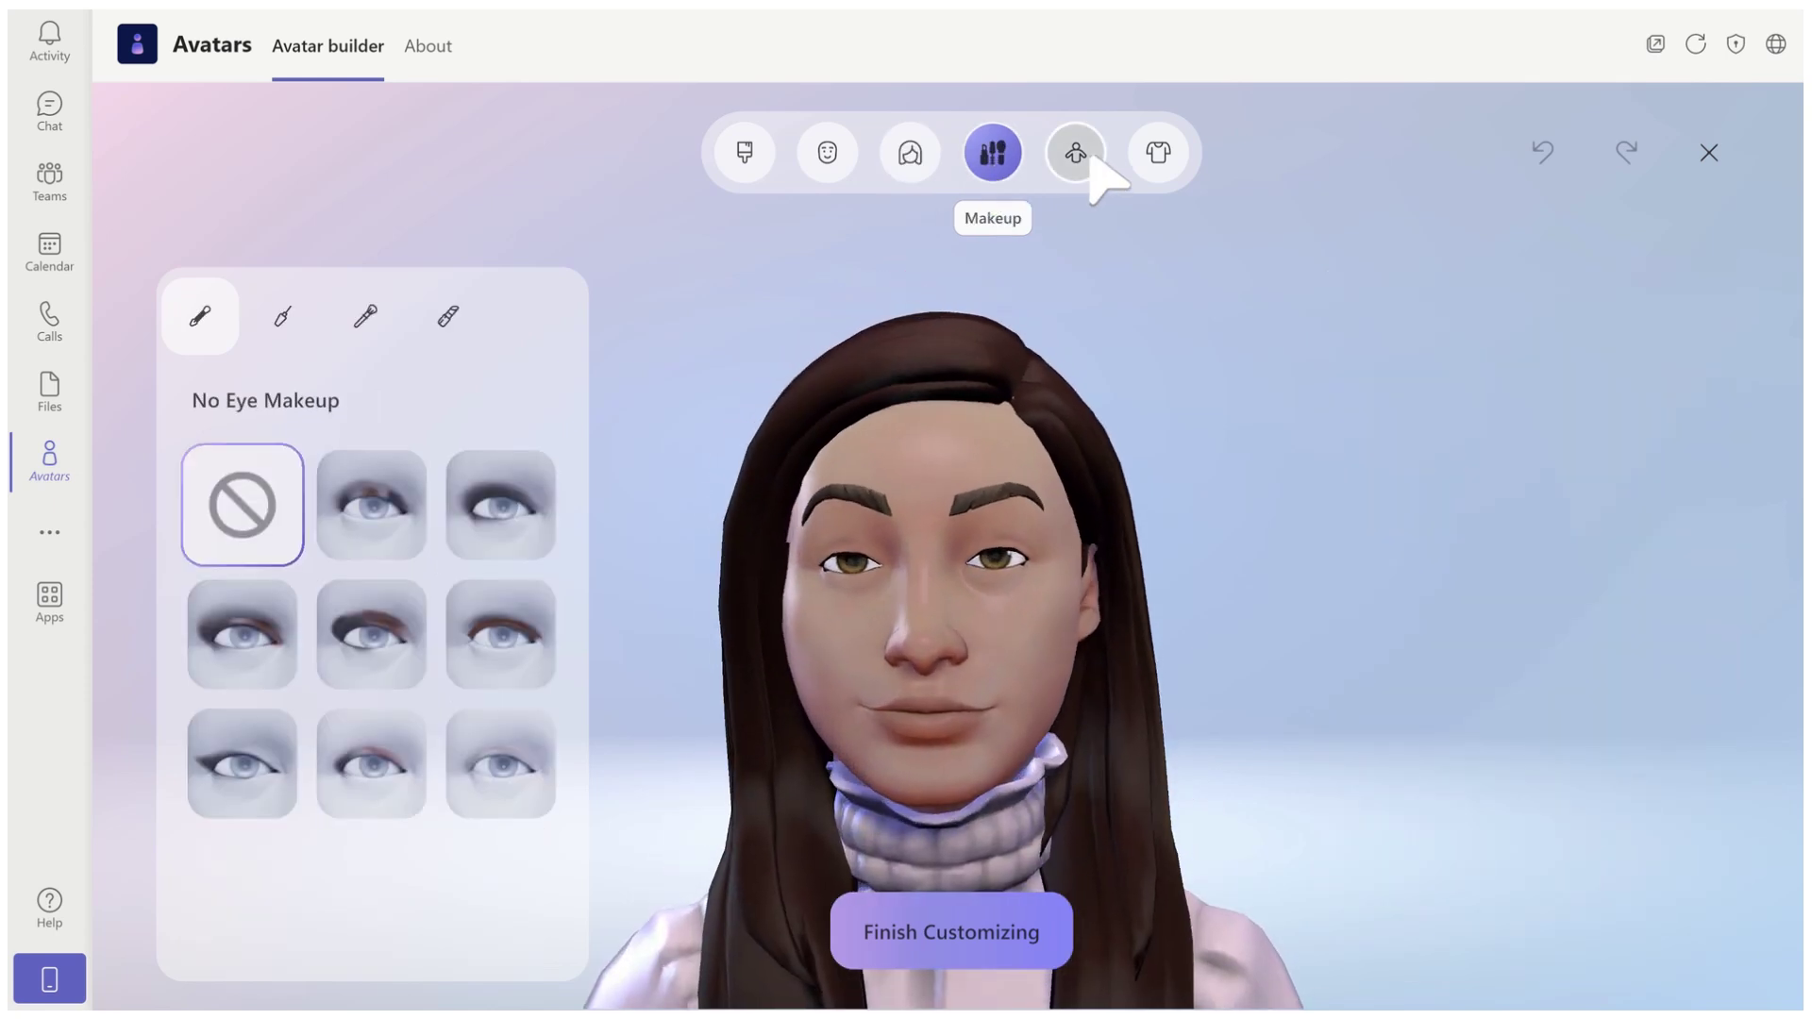
click(1085, 157)
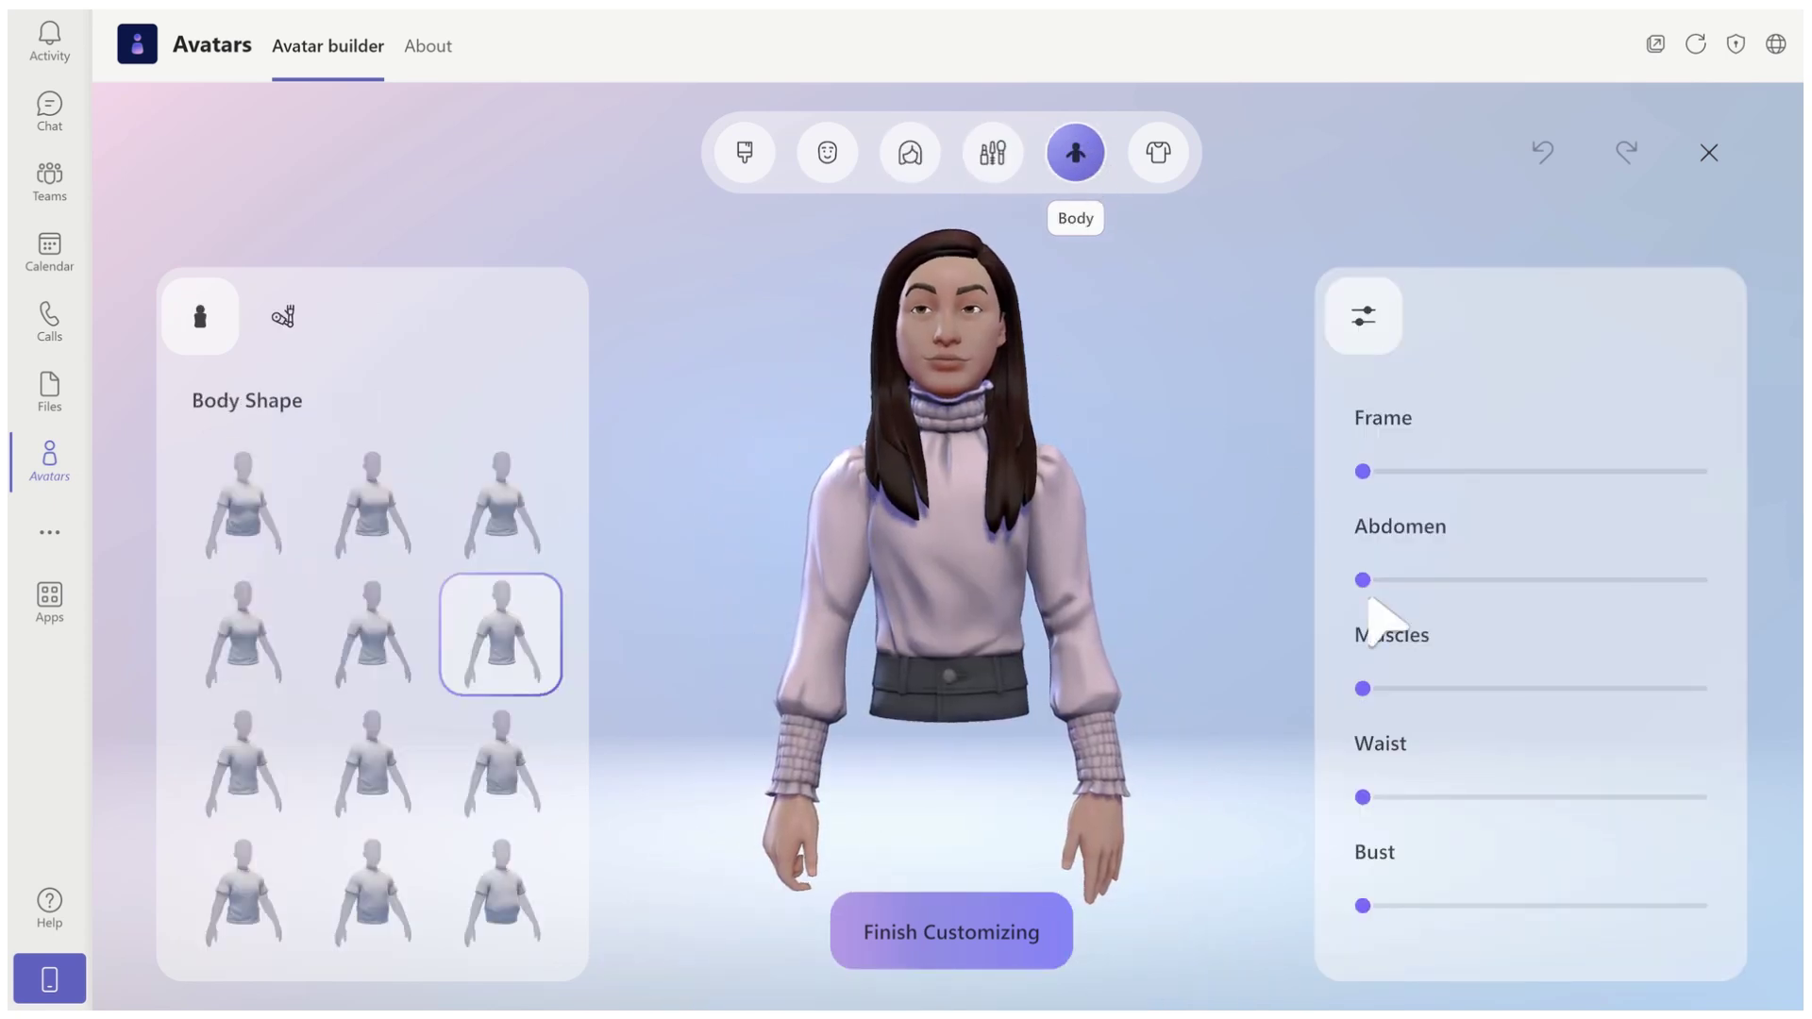
drag(1403, 691, 1623, 698)
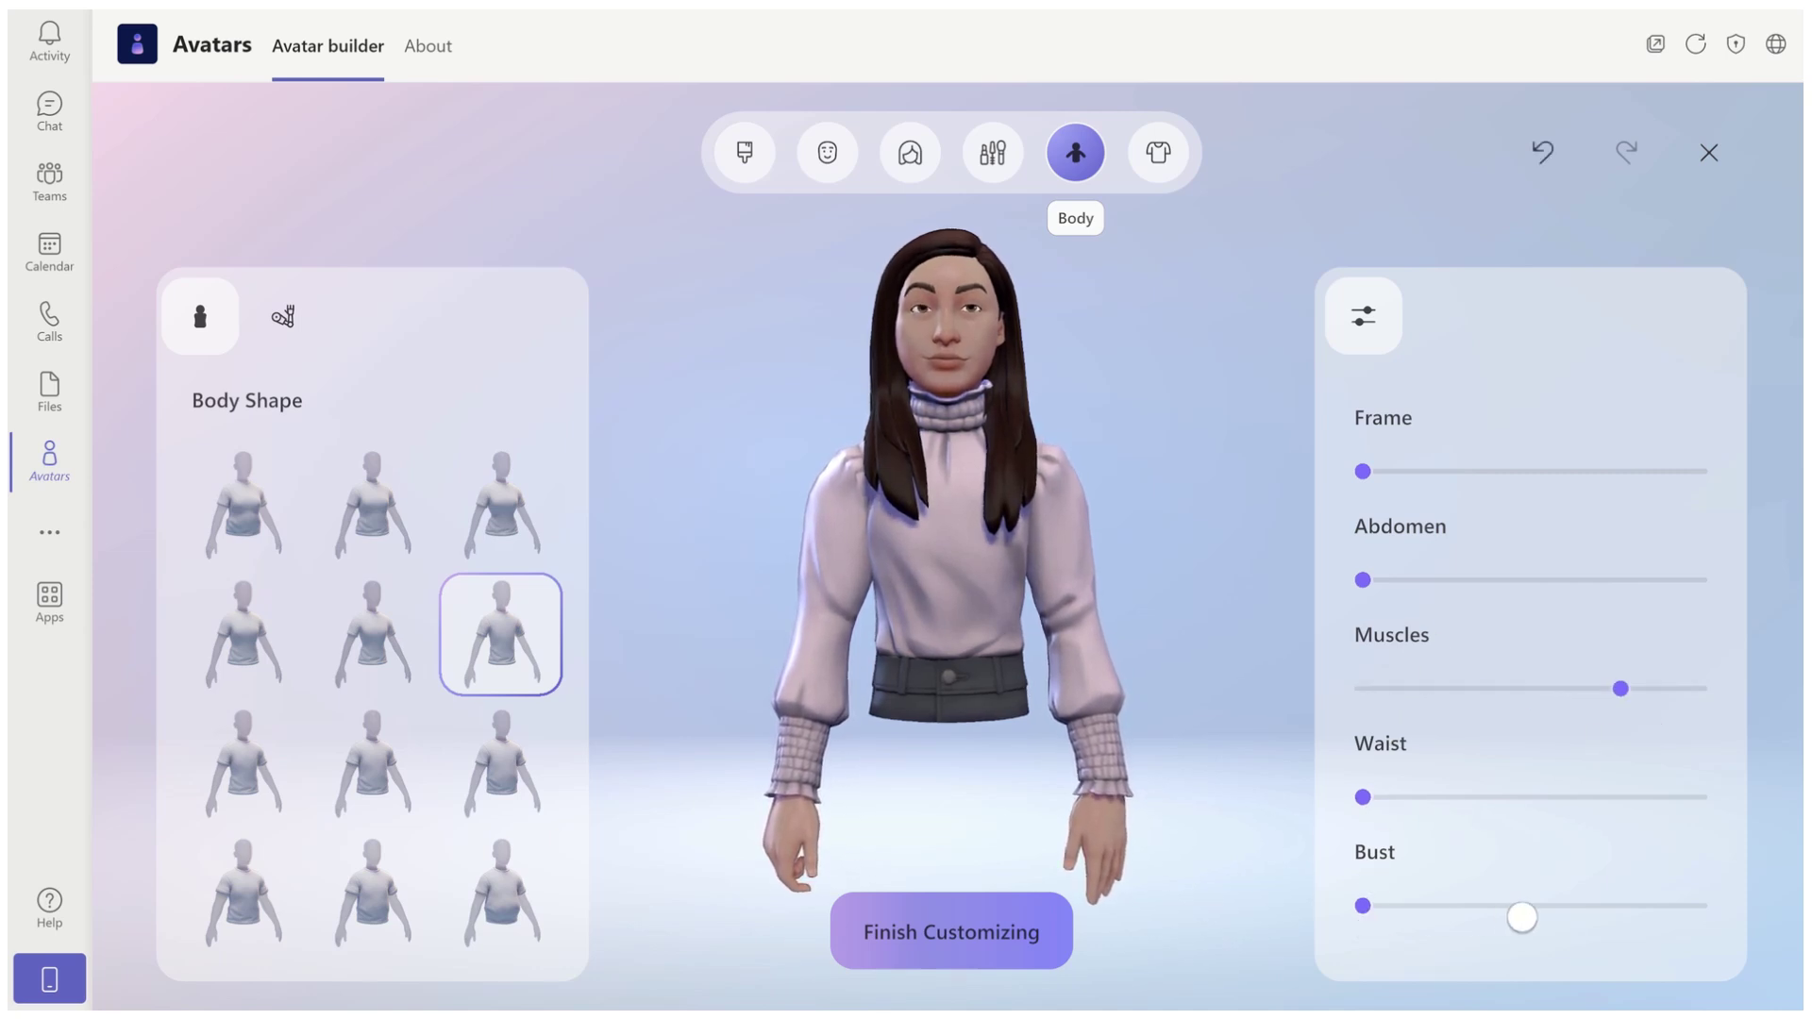
drag(1375, 920, 1539, 925)
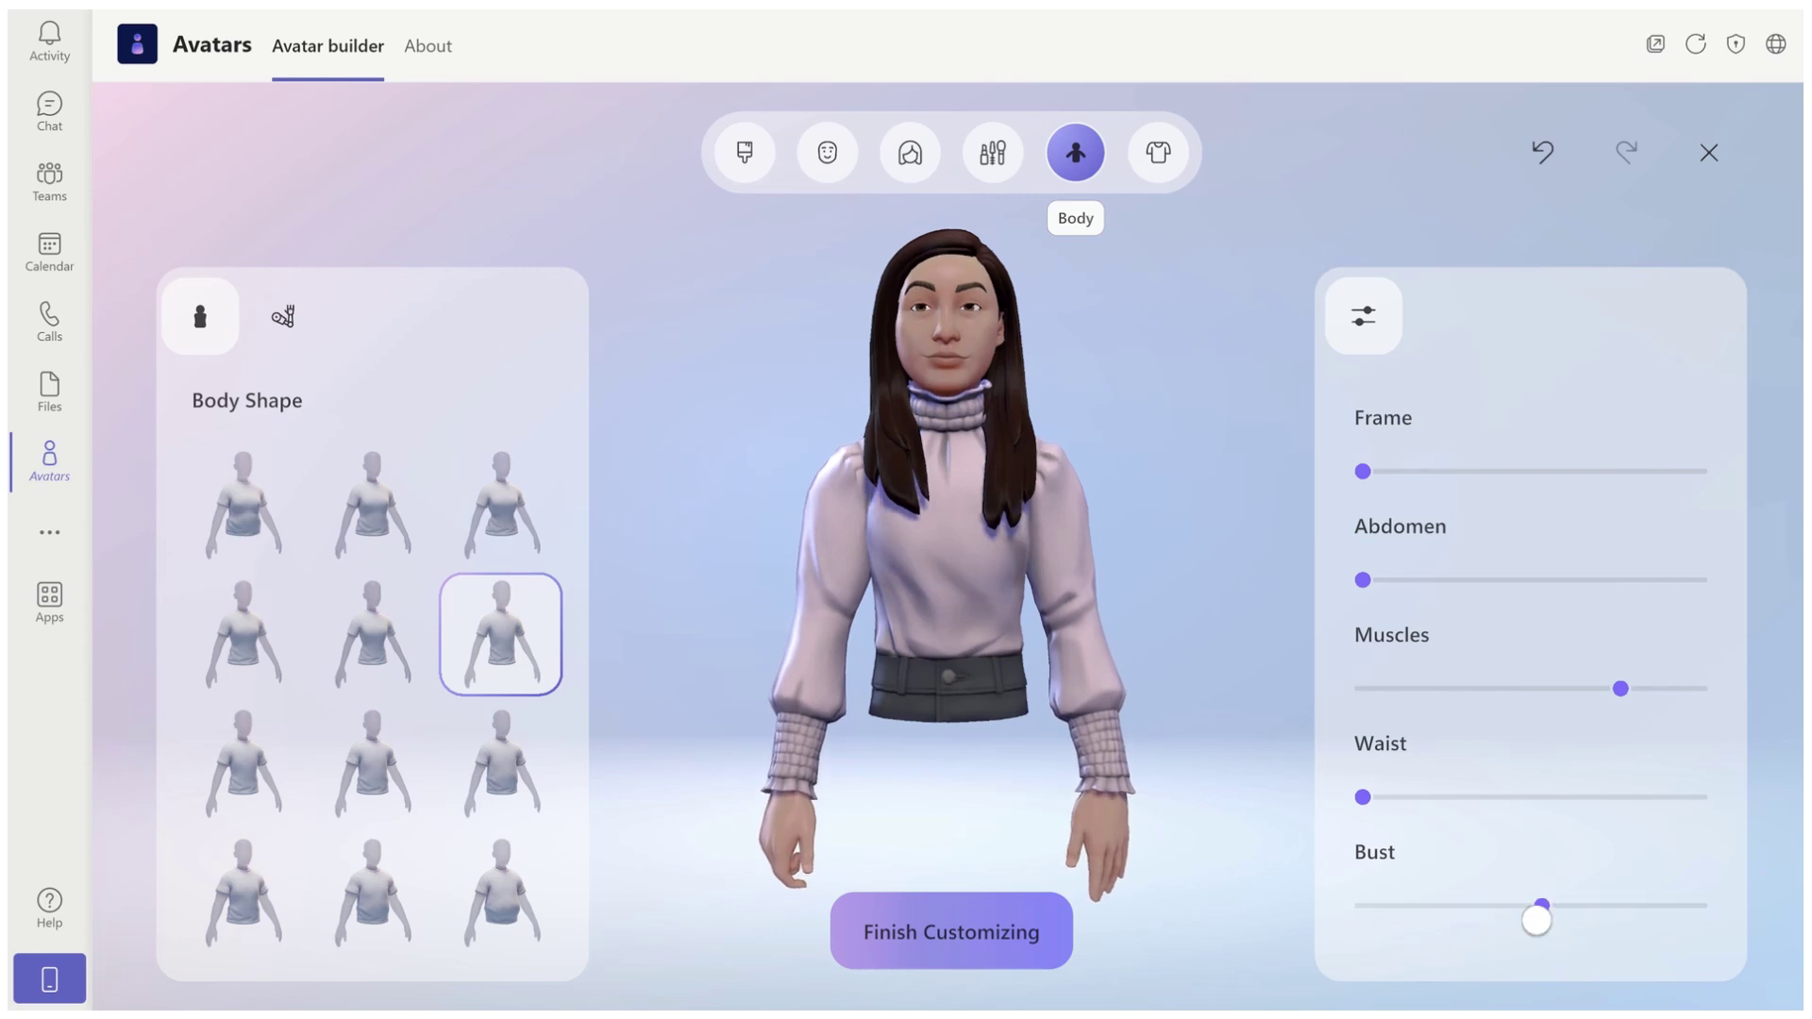